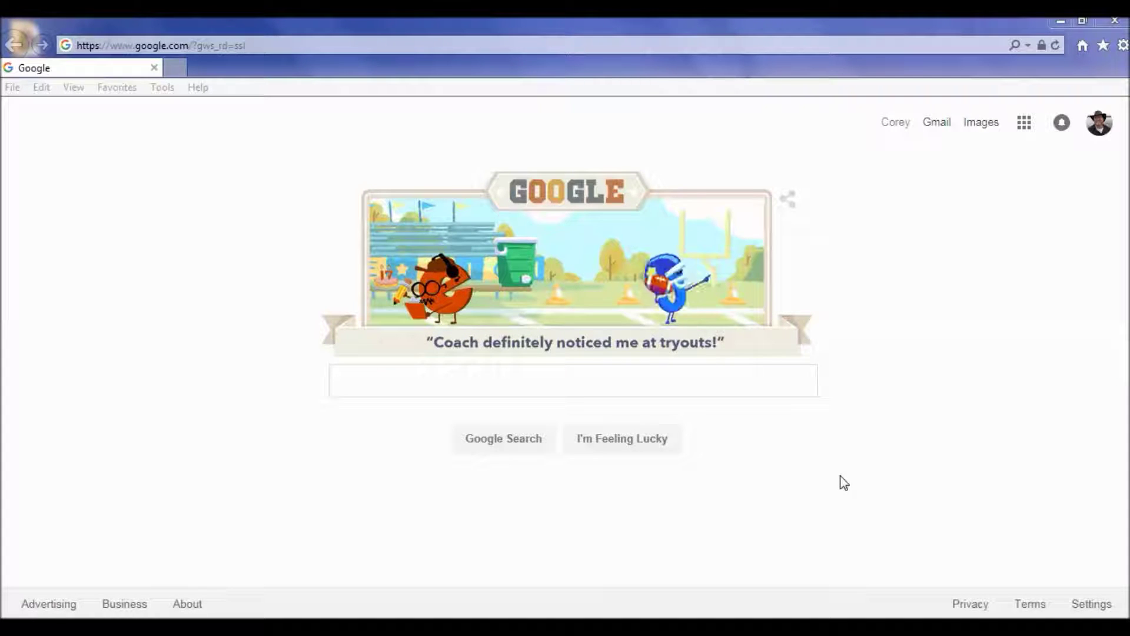
left_click(202, 46)
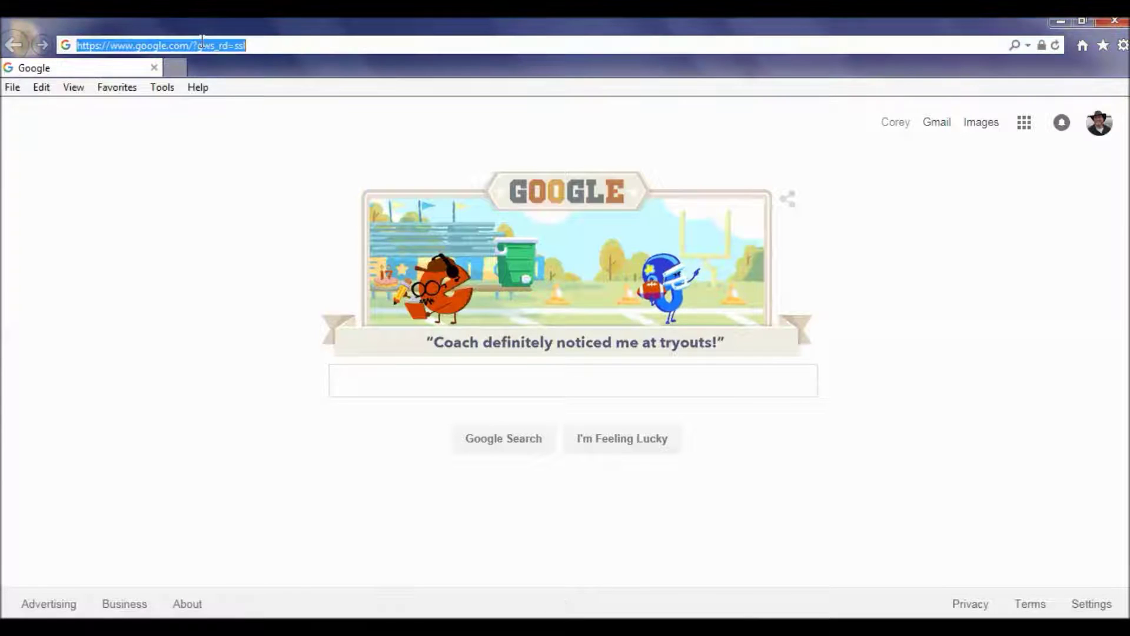
right_click(202, 46)
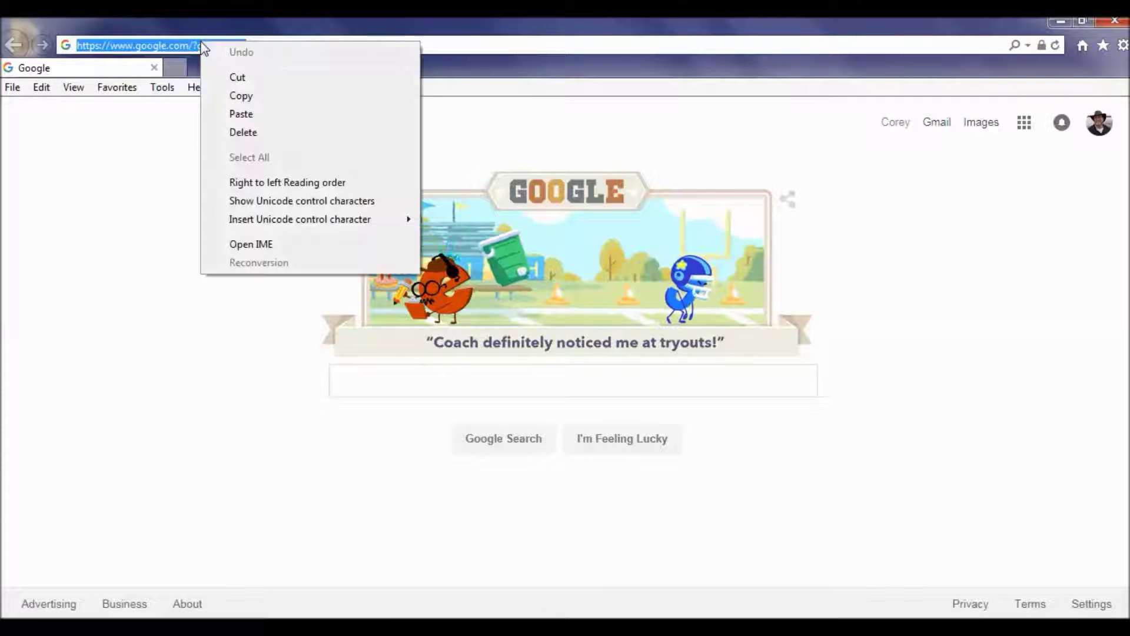
left_click(239, 114)
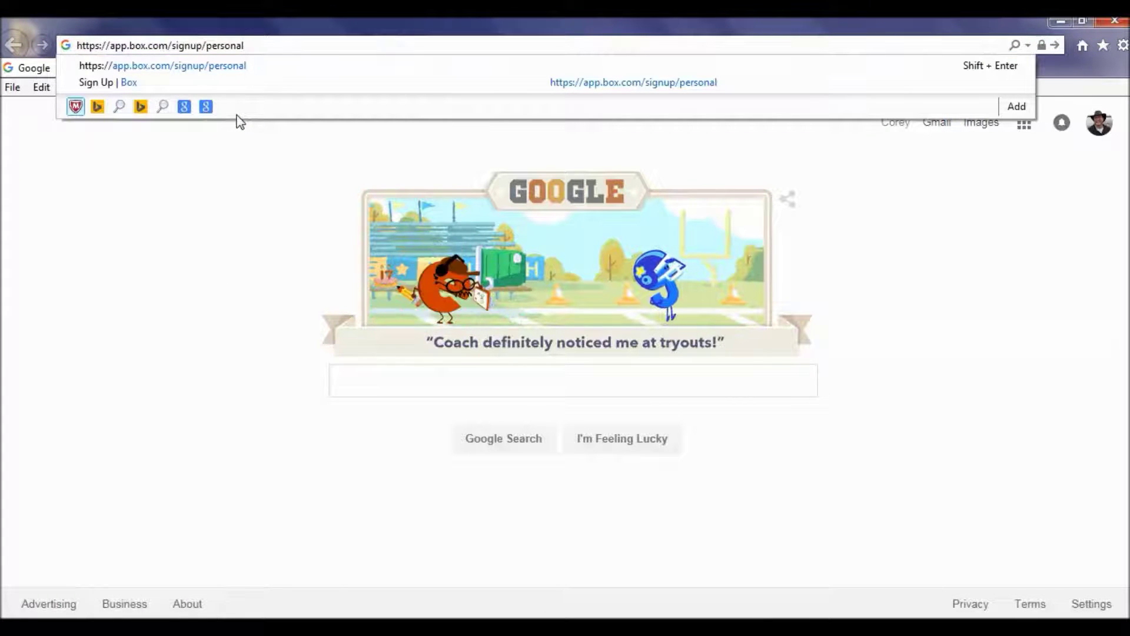
key("Return")
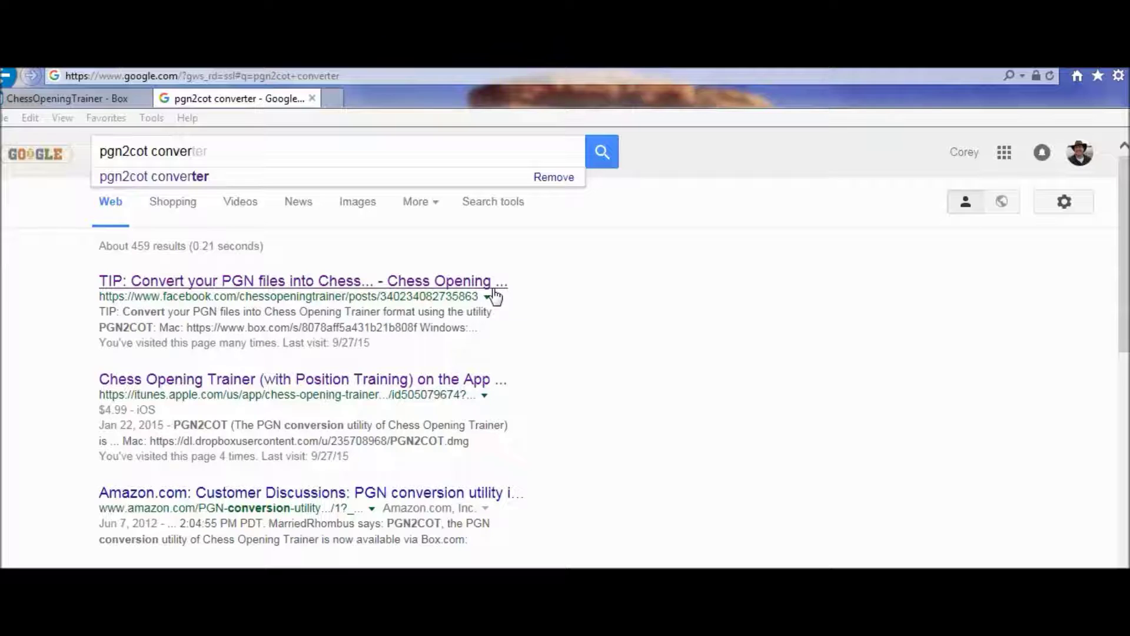
Open the Chess Opening Trainer tip about converting PGN files and download its Windows utility PGN2COT.exe to the desktop.
left_click(207, 283)
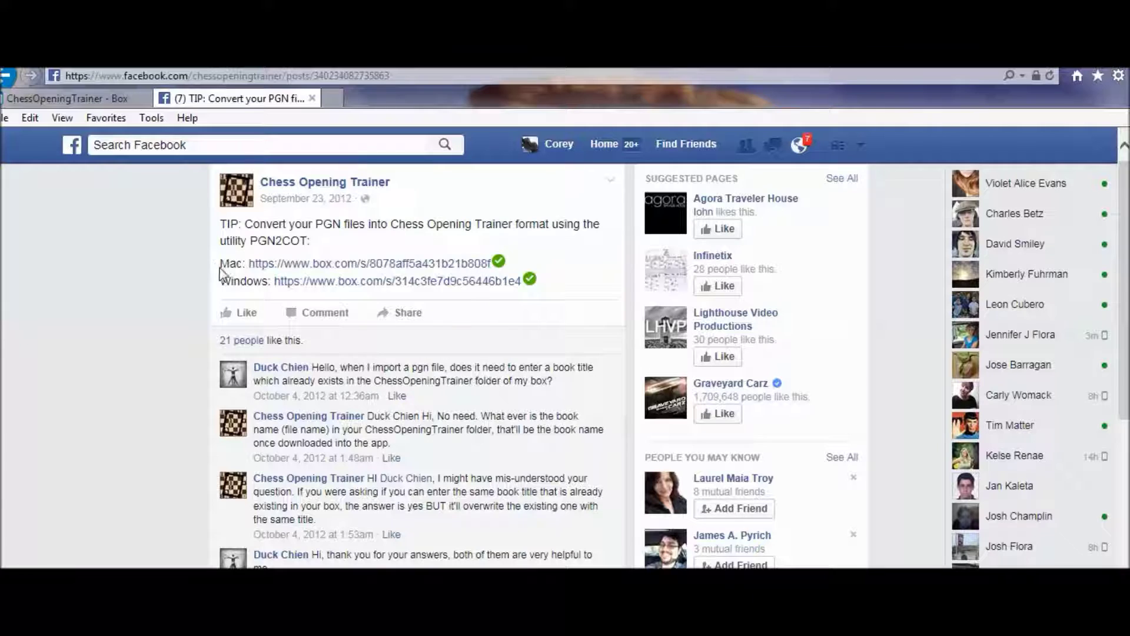
left_click(309, 284)
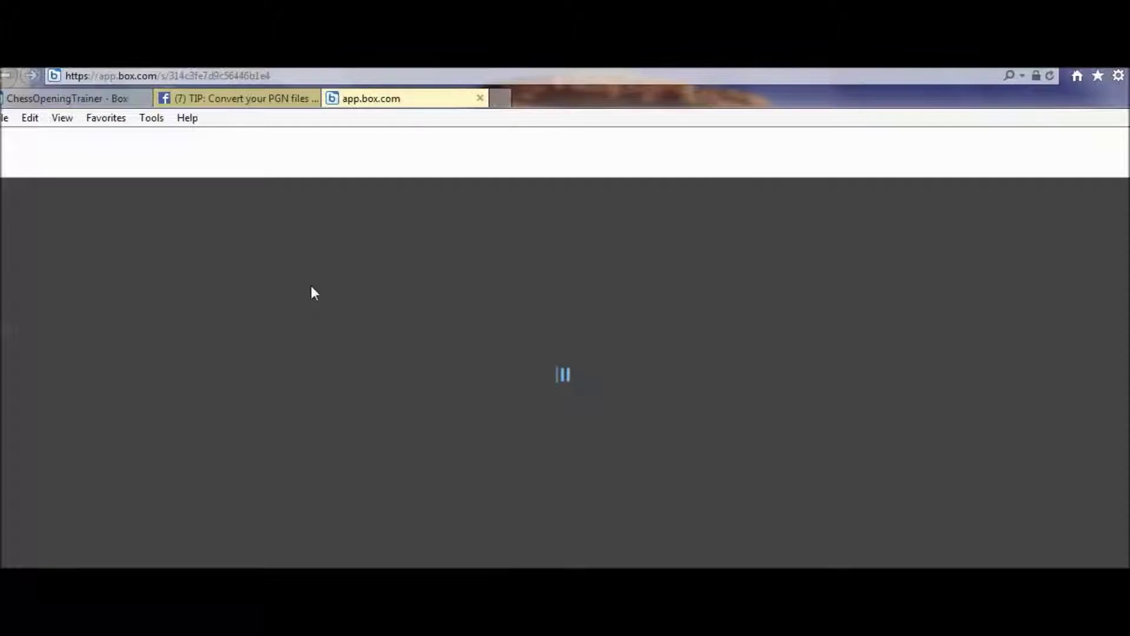
left_click(552, 479)
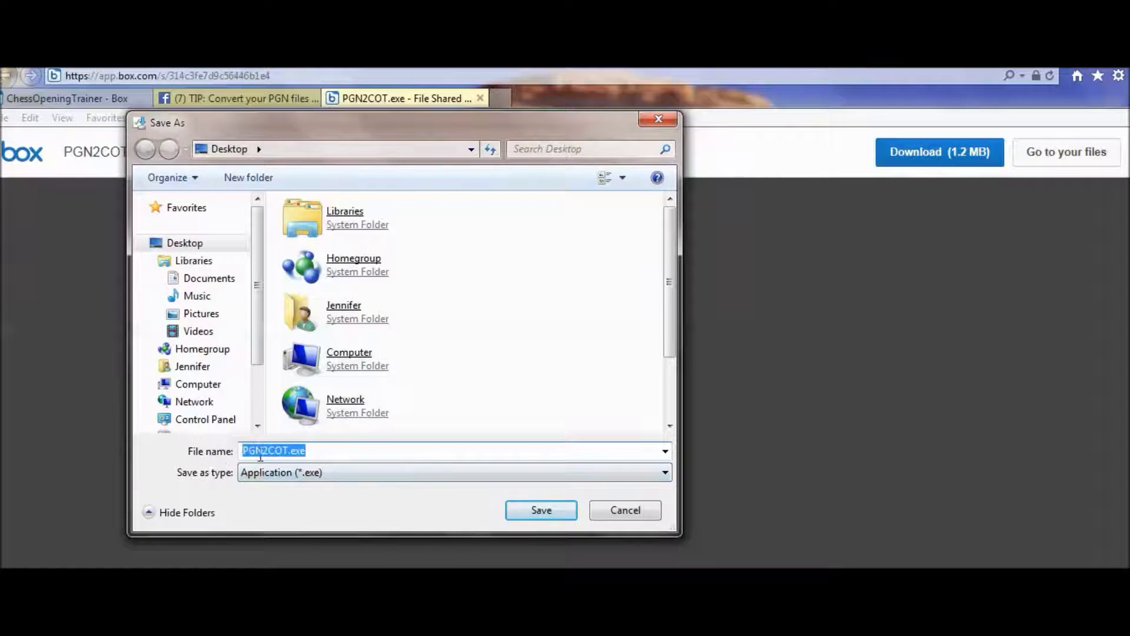
left_click(541, 512)
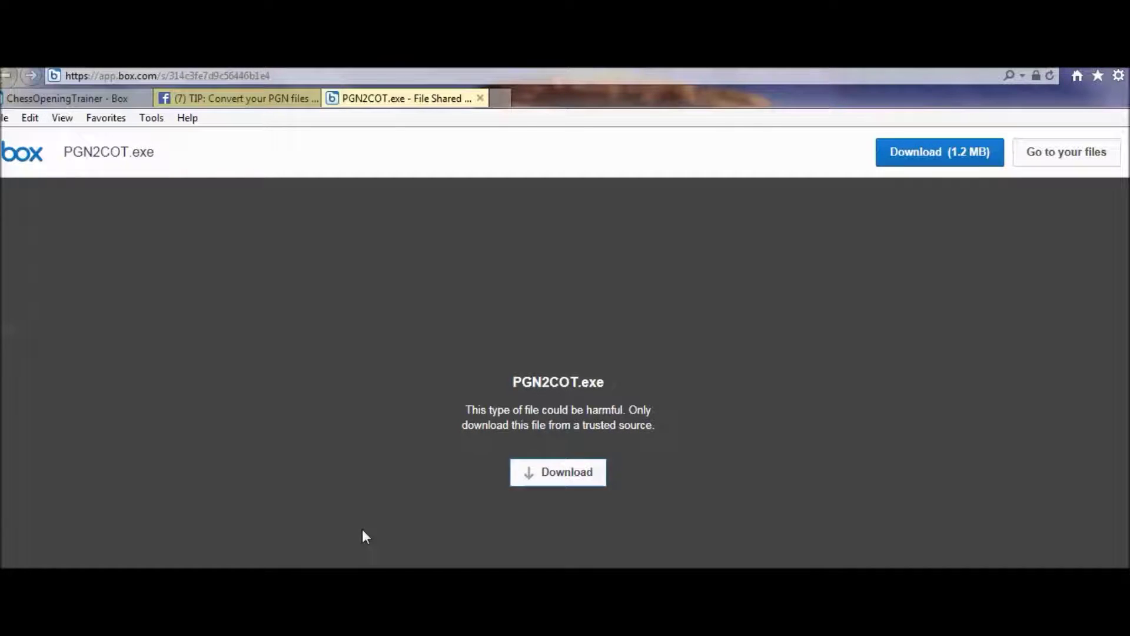
left_click(984, 167)
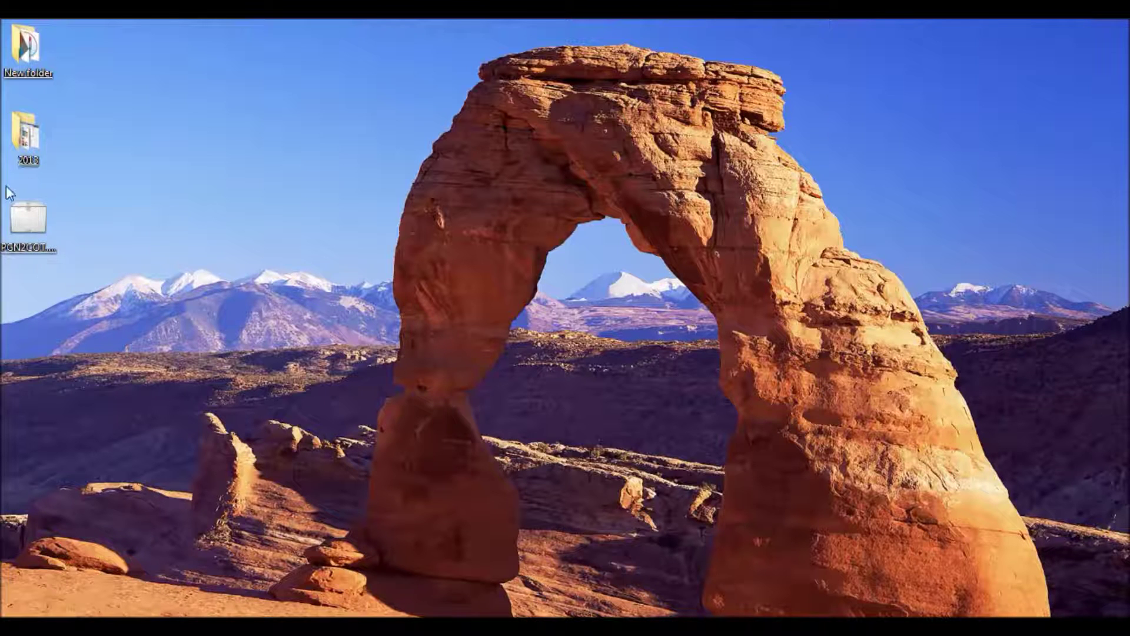
Run PGN2COT.exe from the desktop, allow it despite the unverified publisher, and start the version already installed.
left_click(35, 250)
double_click(35, 253)
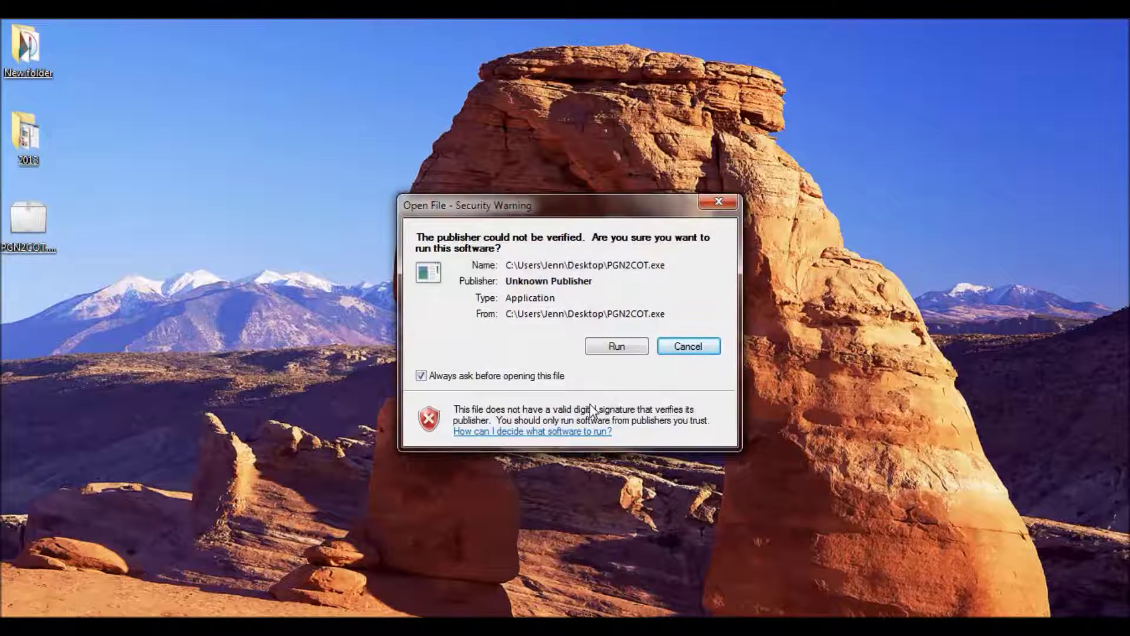
left_click(624, 348)
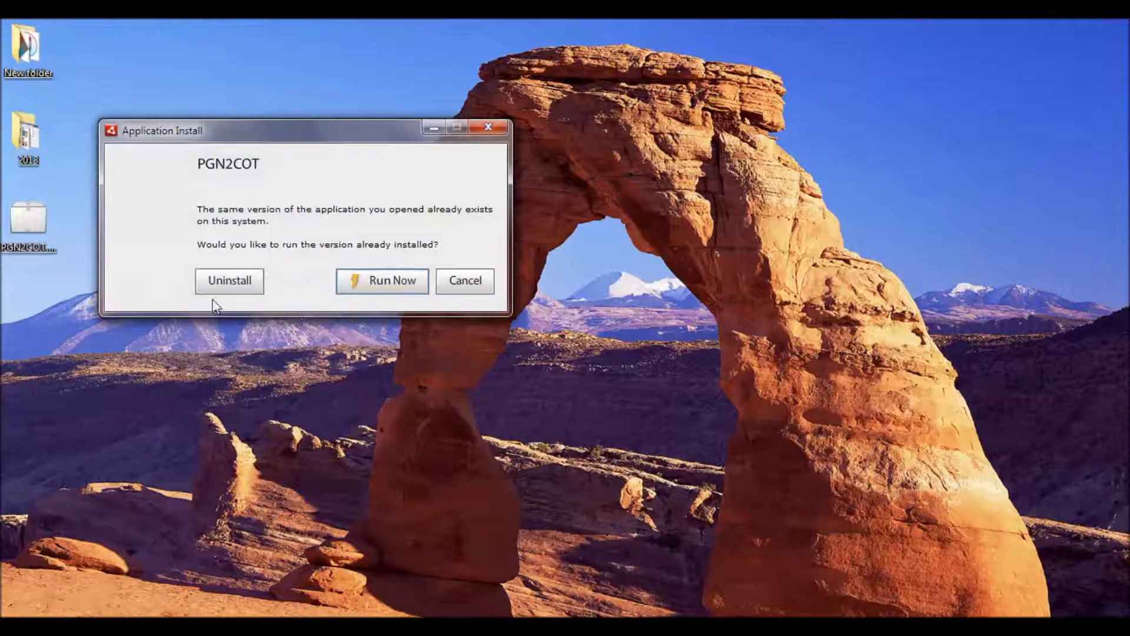
left_click(384, 287)
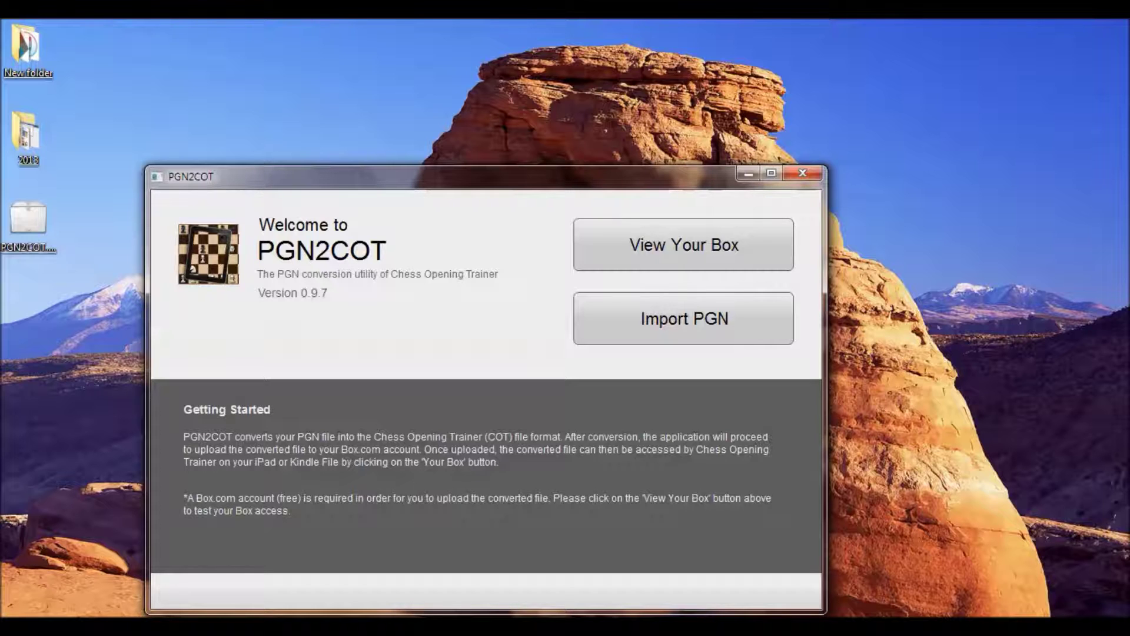
left_click(1046, 612)
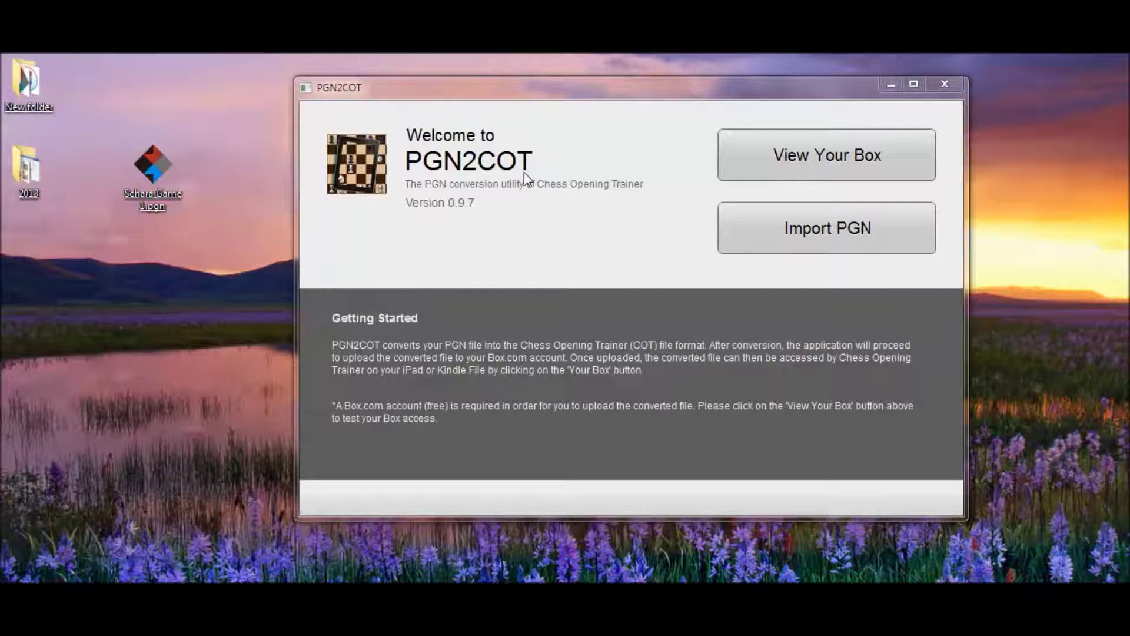
Set up a PGN import with book title "schara game 12345", half-moves per game 0 and notes/comments saved.
left_click(765, 227)
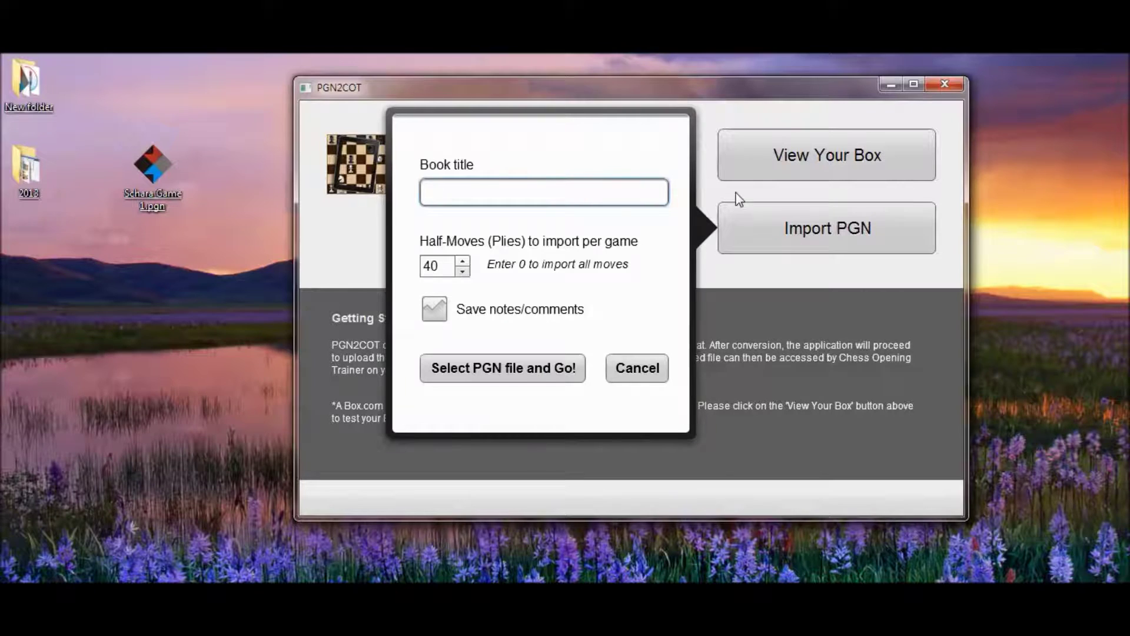
left_click(453, 189)
type("schara game 12345")
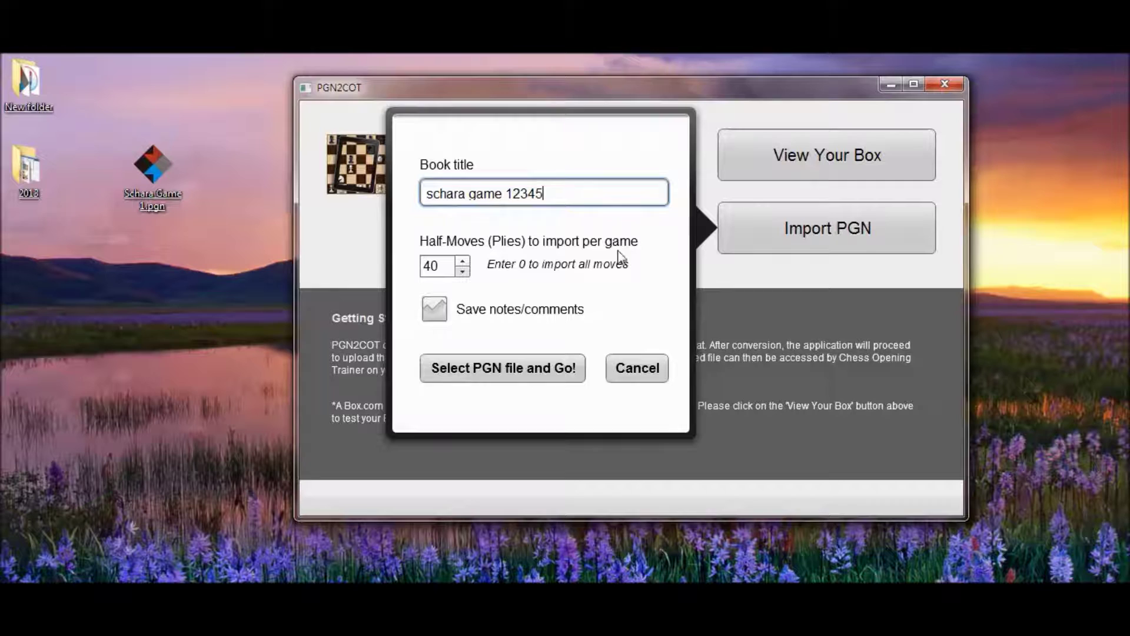
key("Tab")
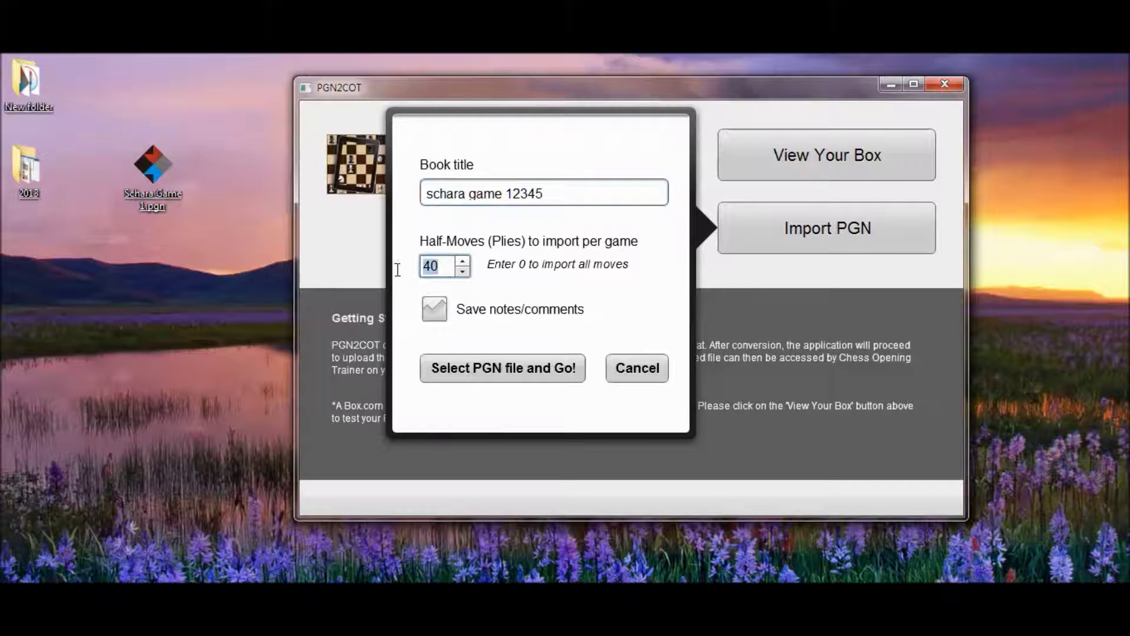
type("0")
left_click(435, 311)
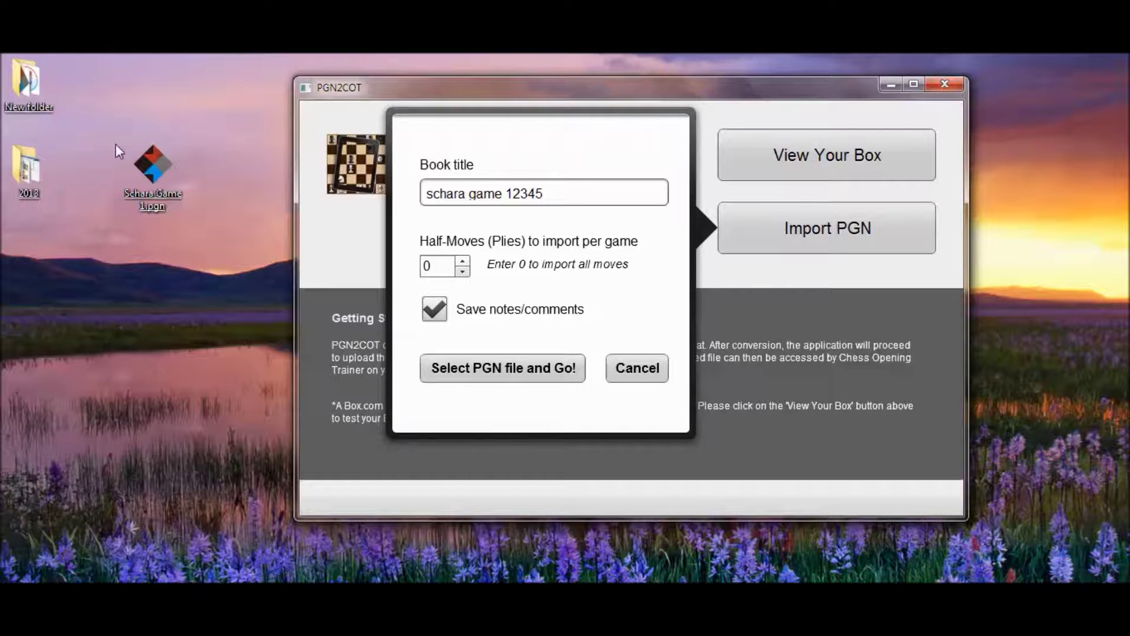
Choose Schara Game 1.pgn on the desktop as the file to convert.
left_click(453, 371)
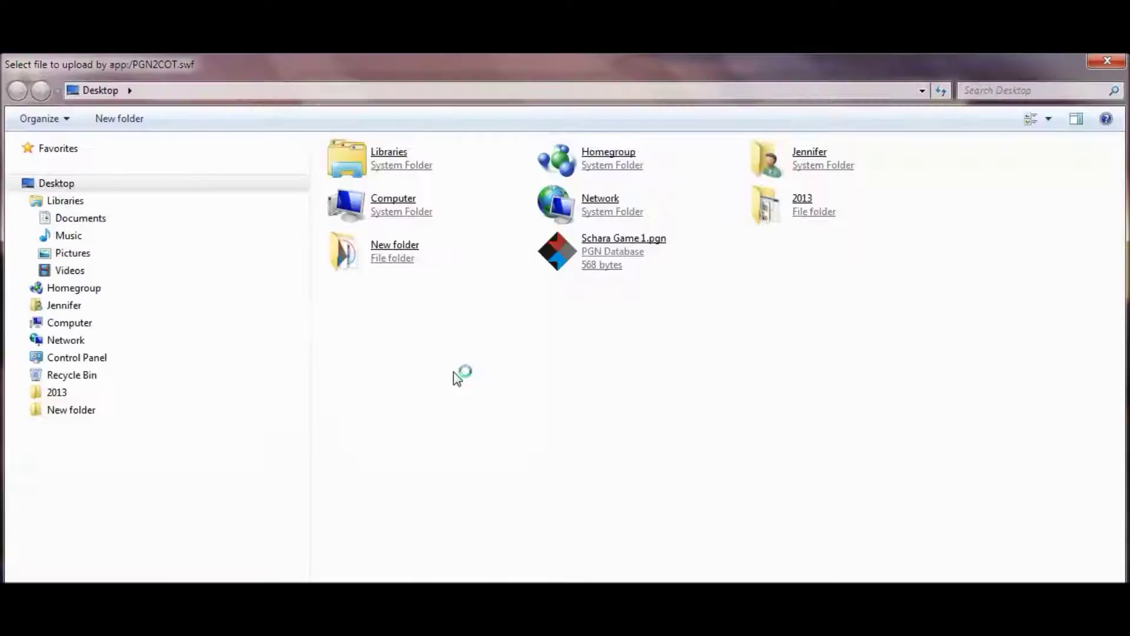
left_click(65, 184)
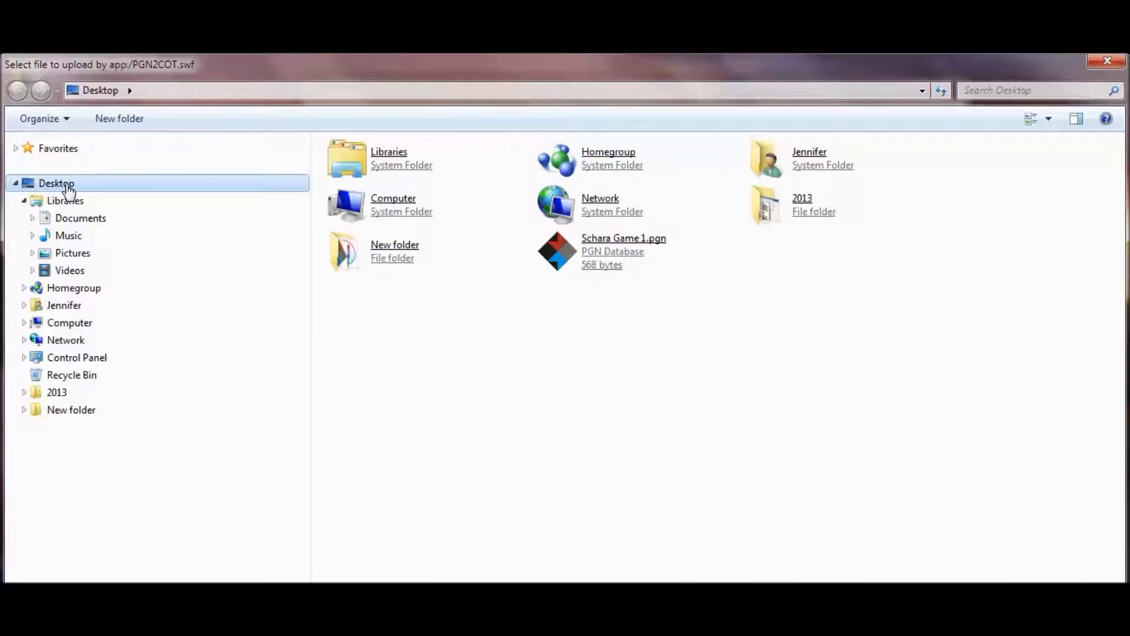
double_click(611, 268)
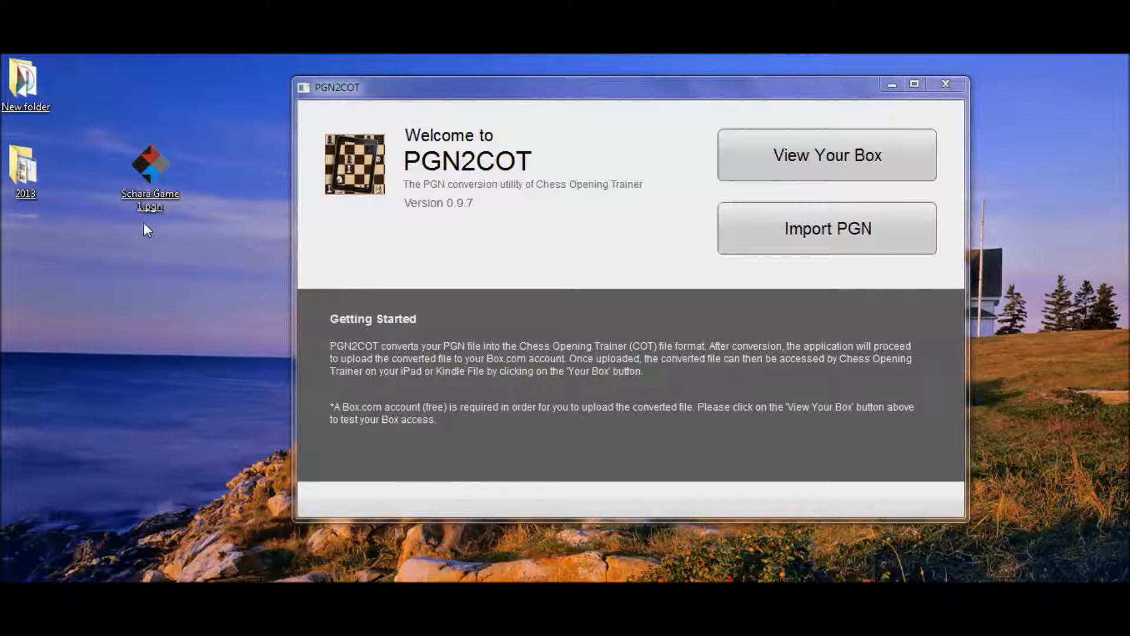
left_click(772, 224)
left_click(771, 223)
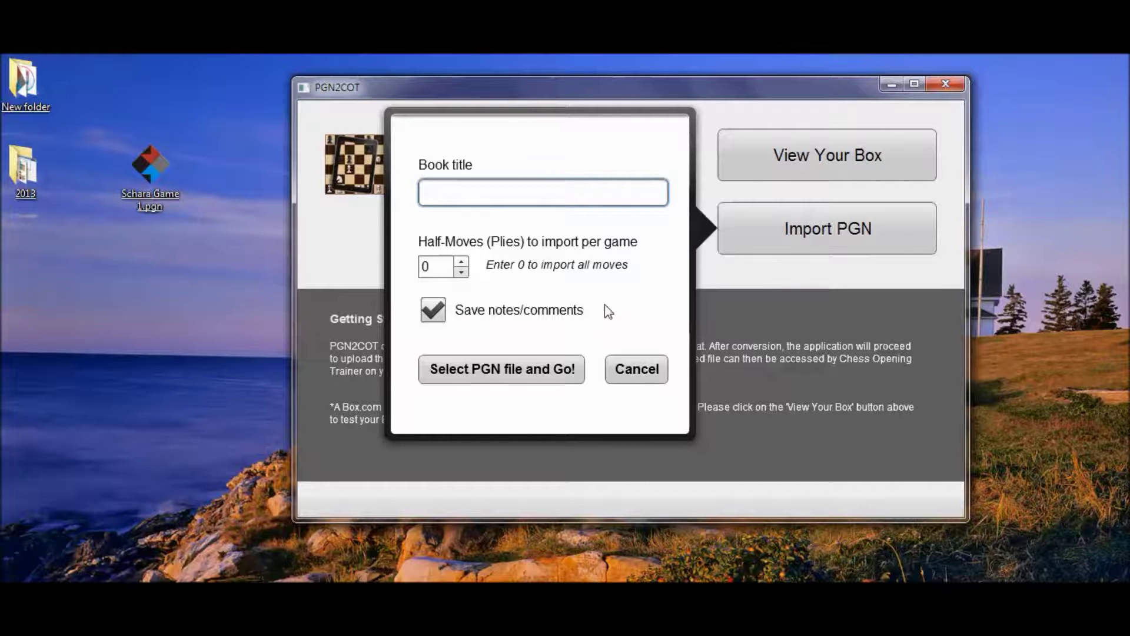
left_click(618, 373)
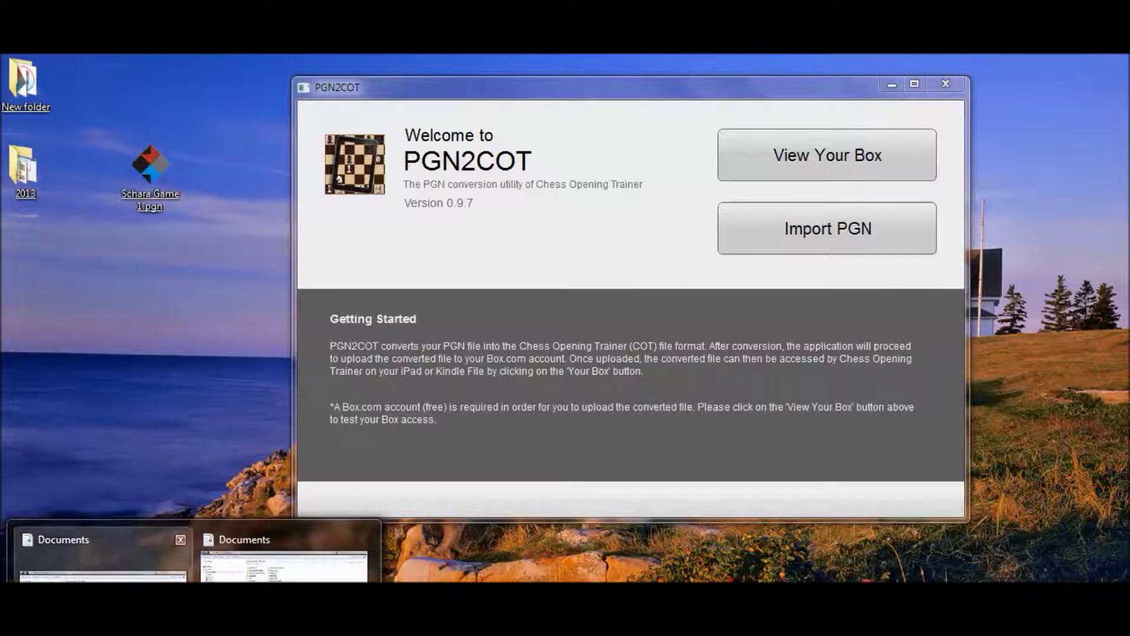
Locate the converted file "schara game 12345" in the Documents library and minimize the folder window.
left_click(238, 549)
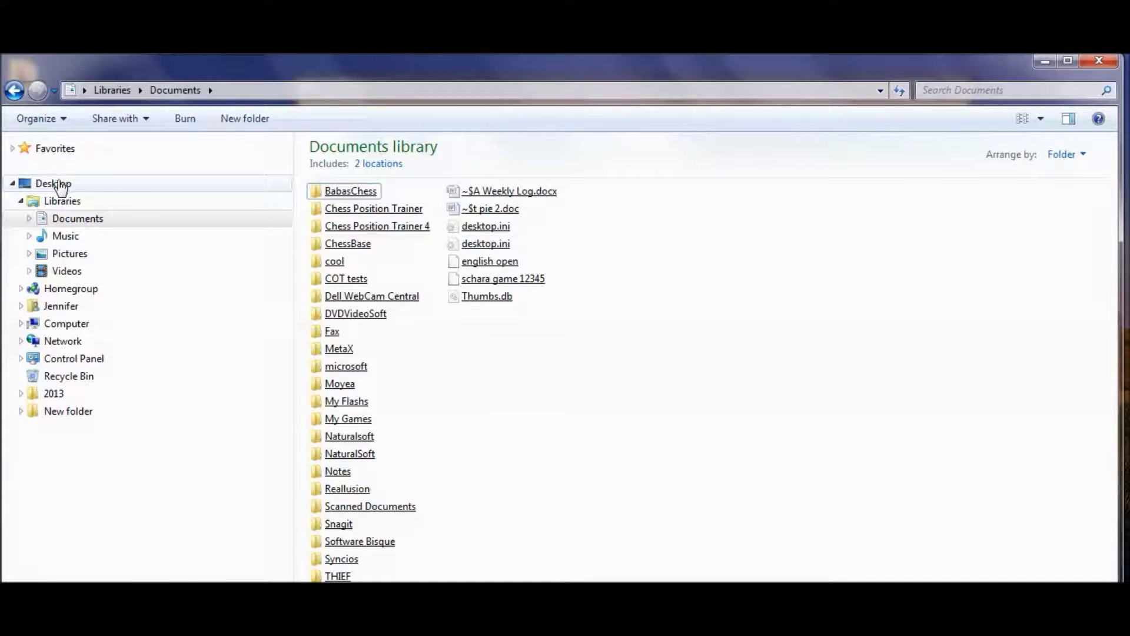
left_click(67, 221)
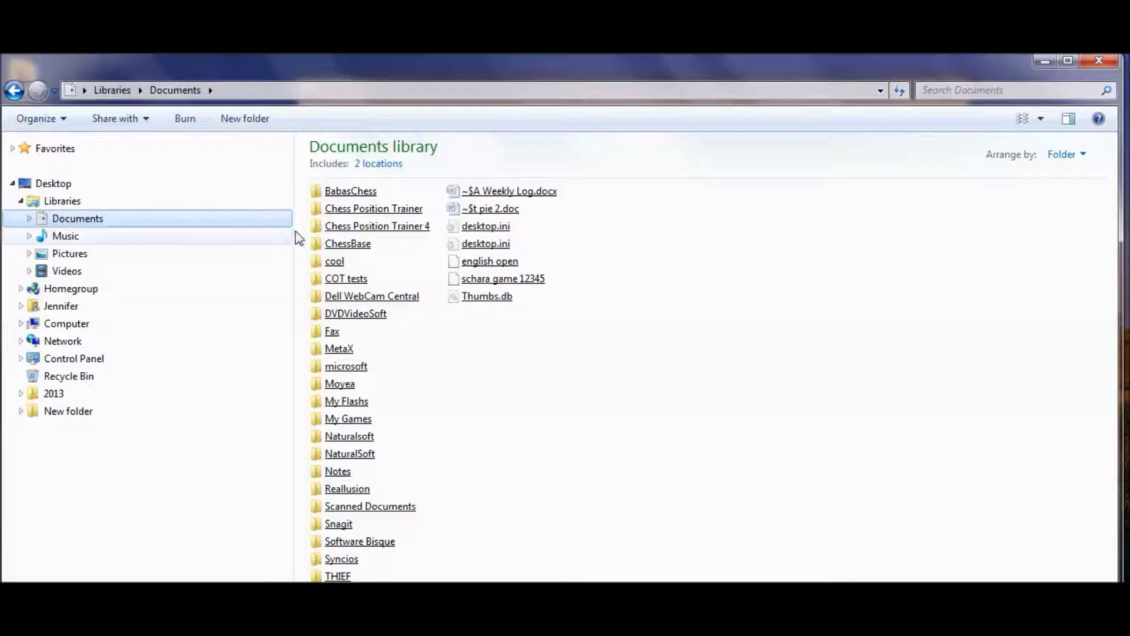
left_click(349, 194)
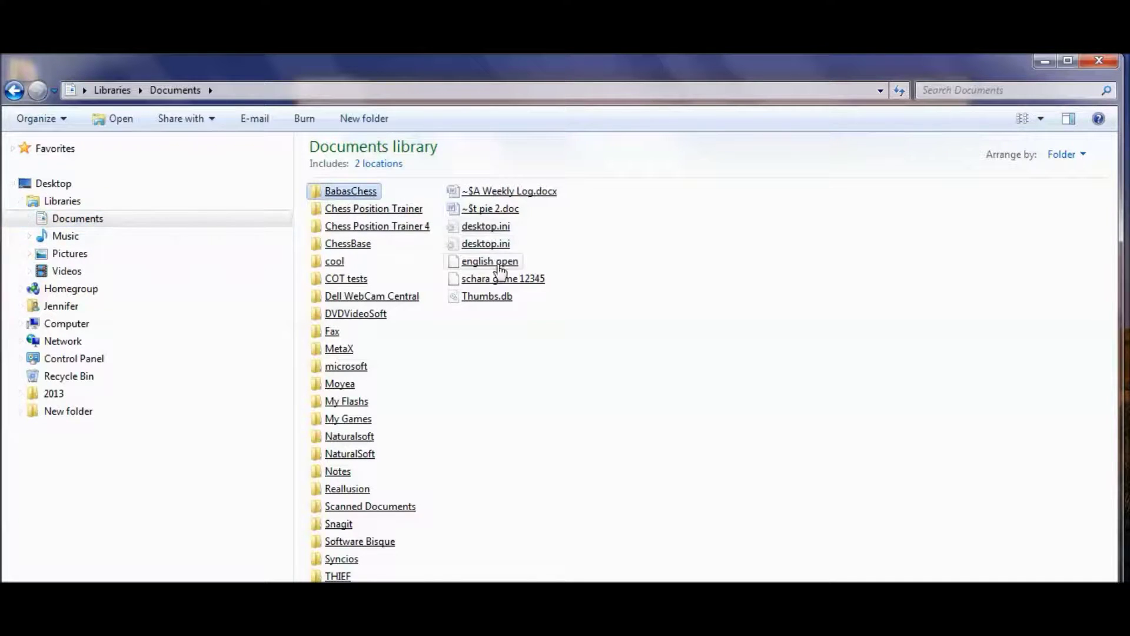
left_click(507, 287)
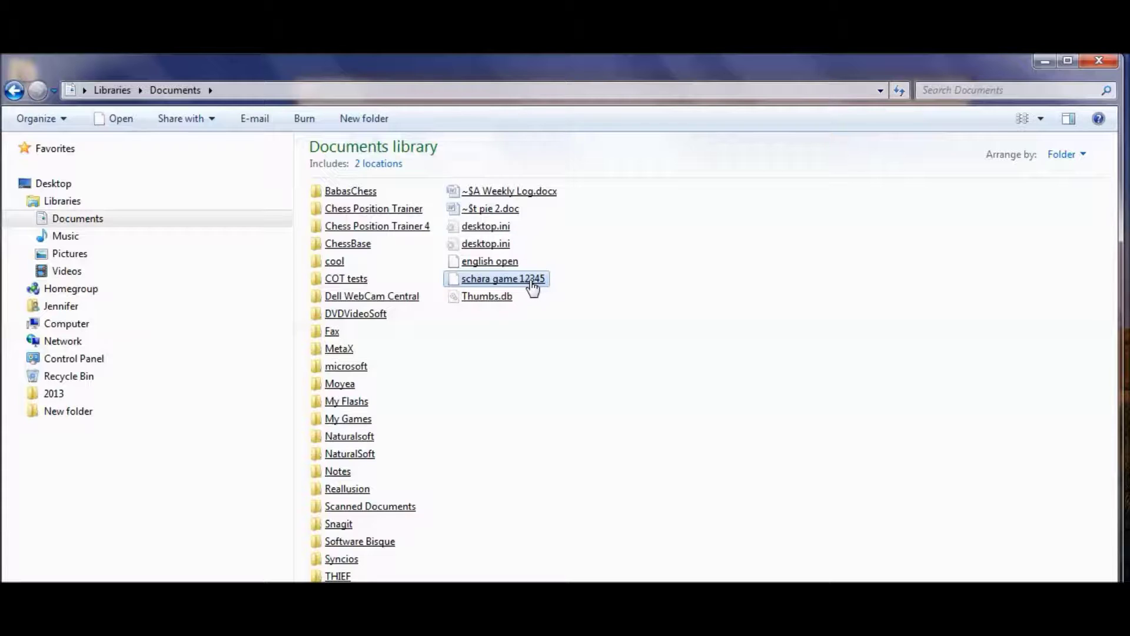
left_click(1046, 60)
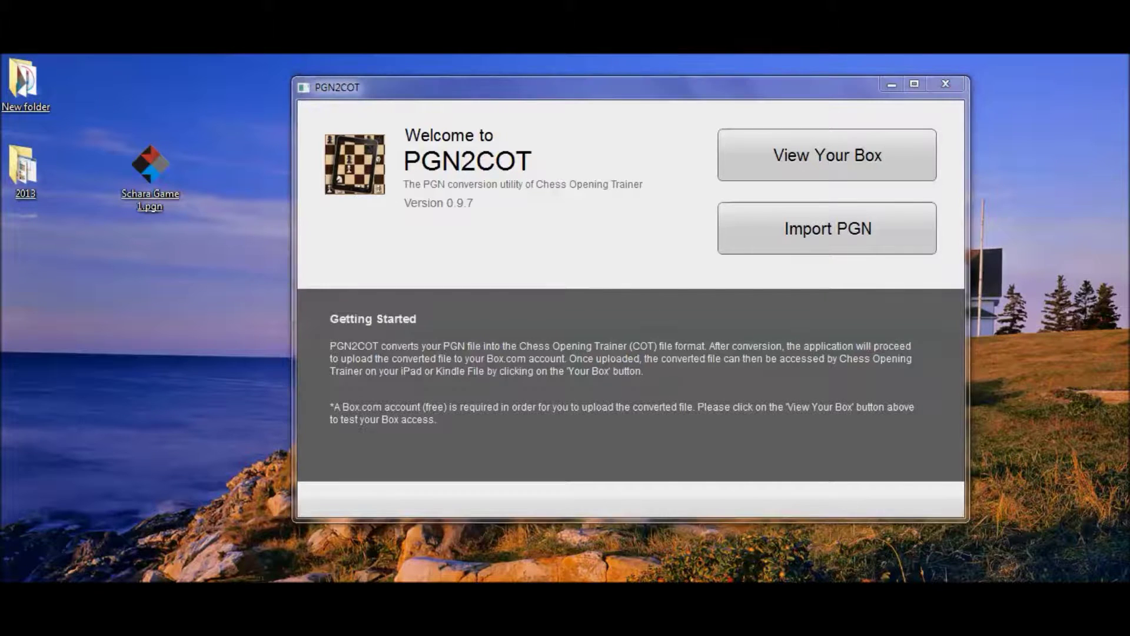
mouse_move(232, 561)
left_click(272, 539)
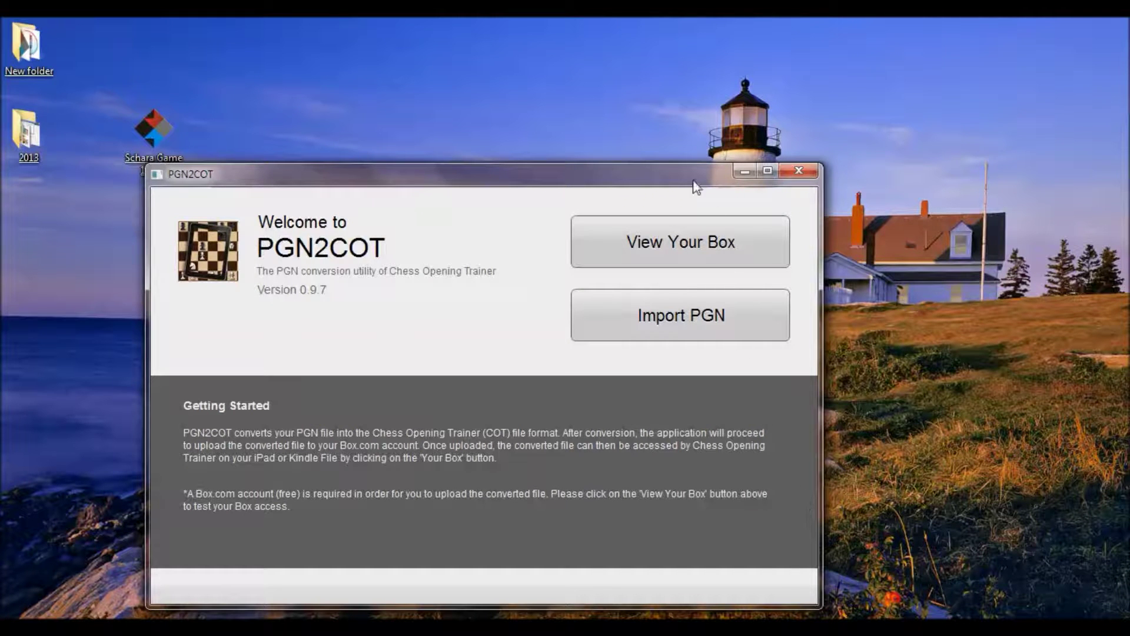
Try to import a PGN without a book title, with half-moves set to 0 and notes/comments saved, and cancel the import.
left_click_drag(643, 181, 779, 100)
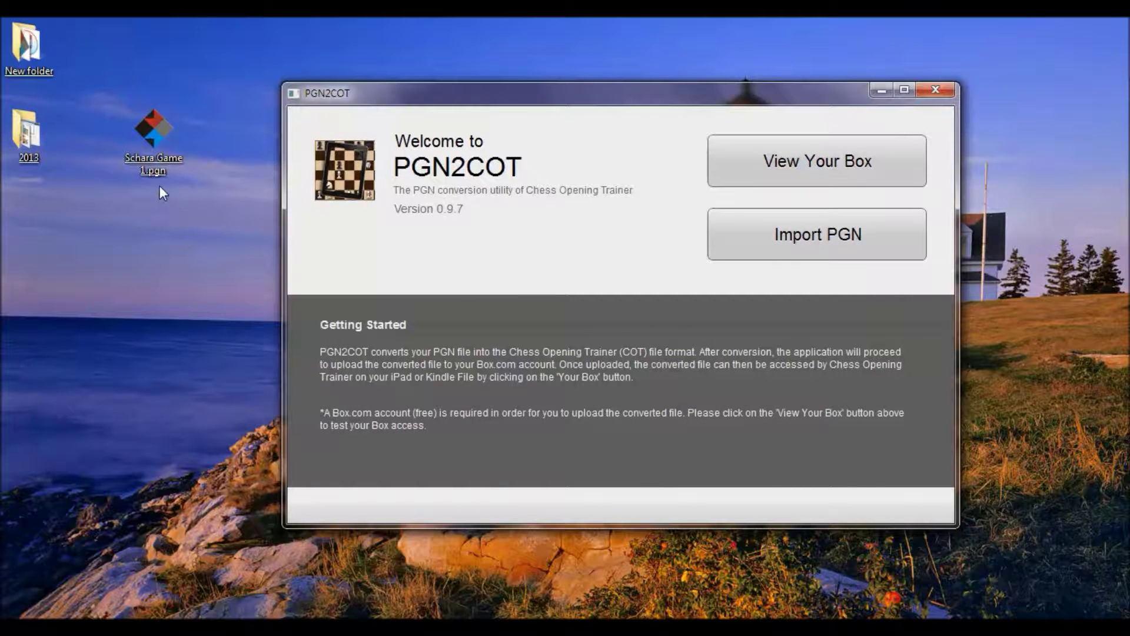
left_click(765, 244)
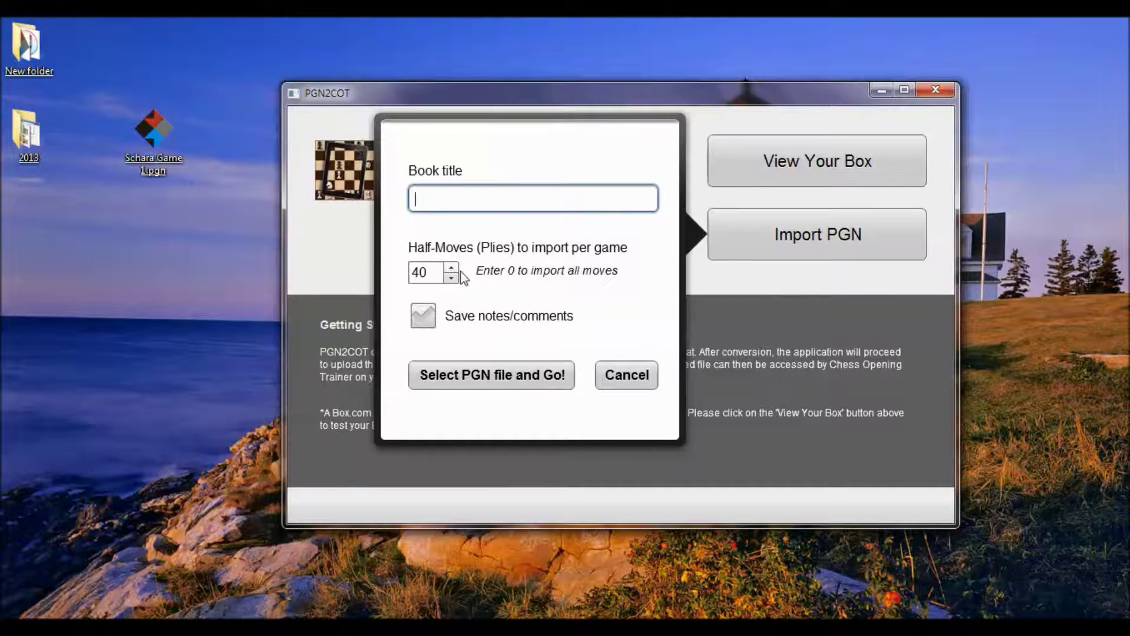
double_click(425, 272)
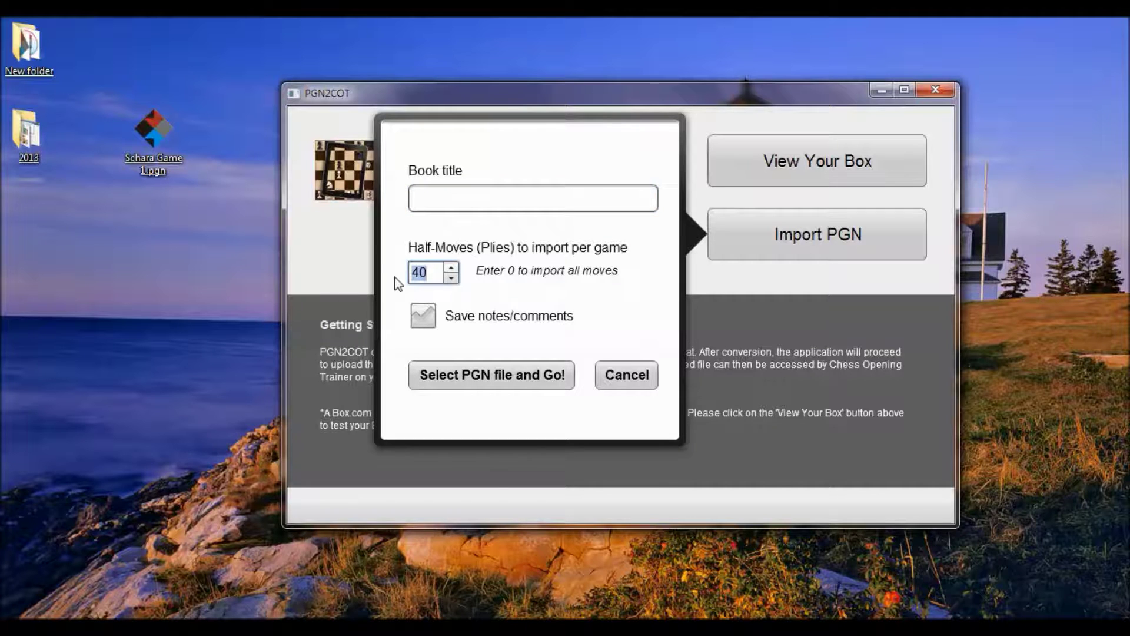
left_click(423, 315)
left_click(463, 377)
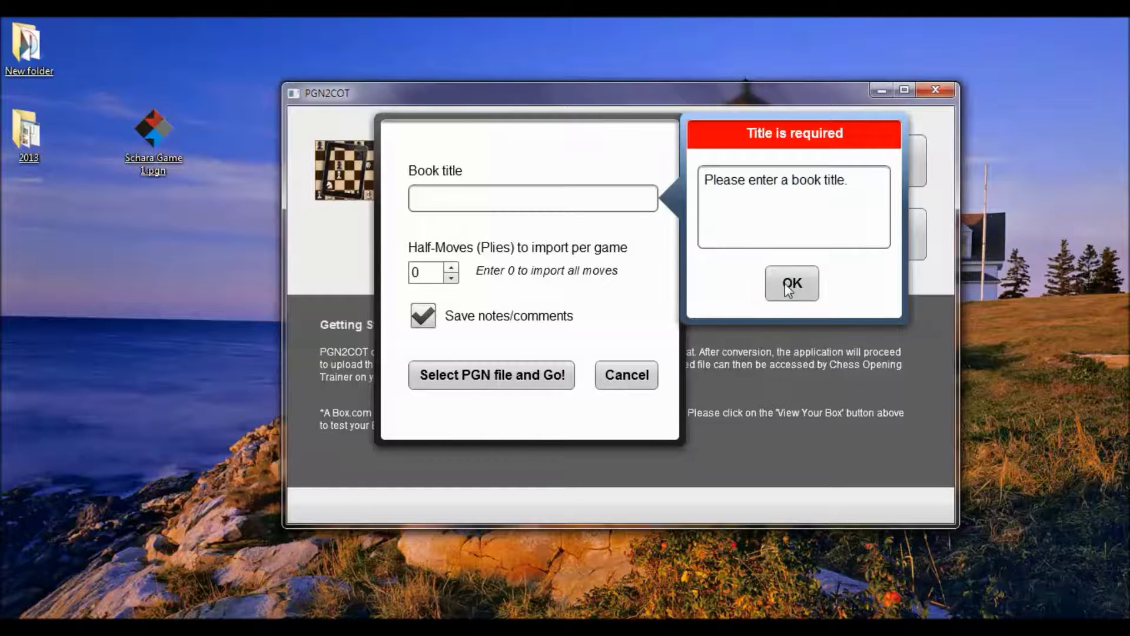
left_click(786, 287)
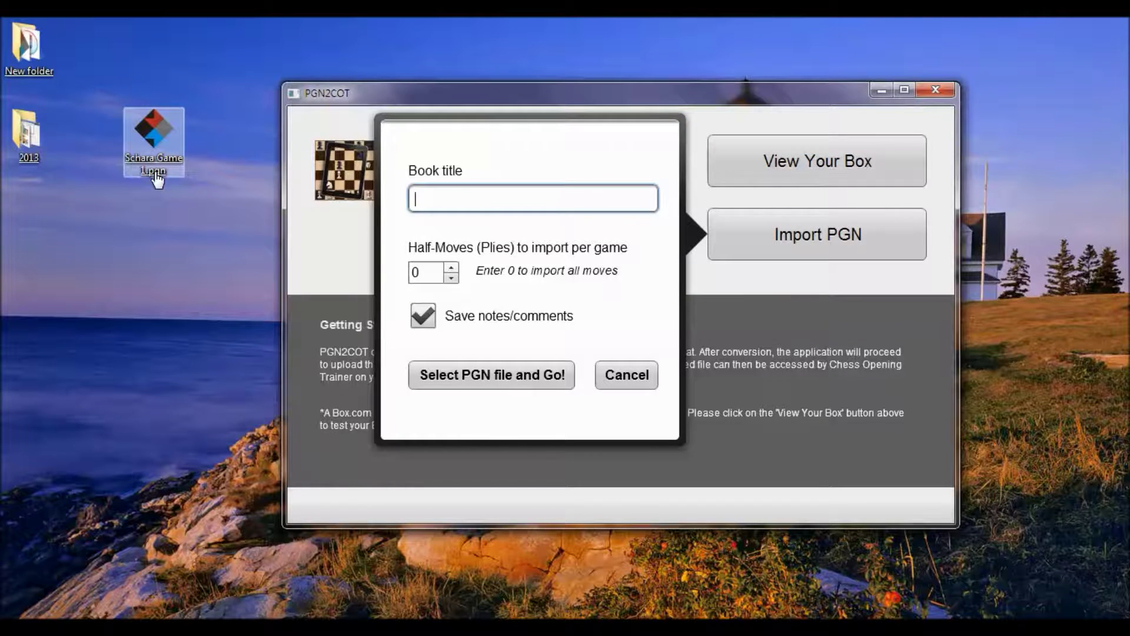
left_click(547, 203)
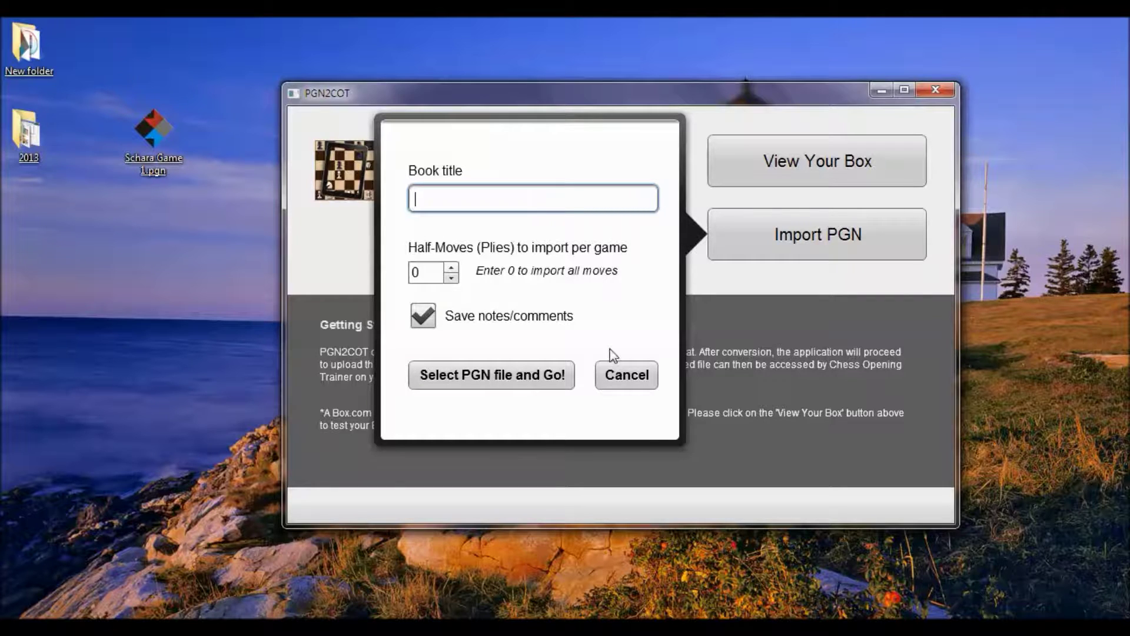
left_click(627, 375)
left_click(874, 91)
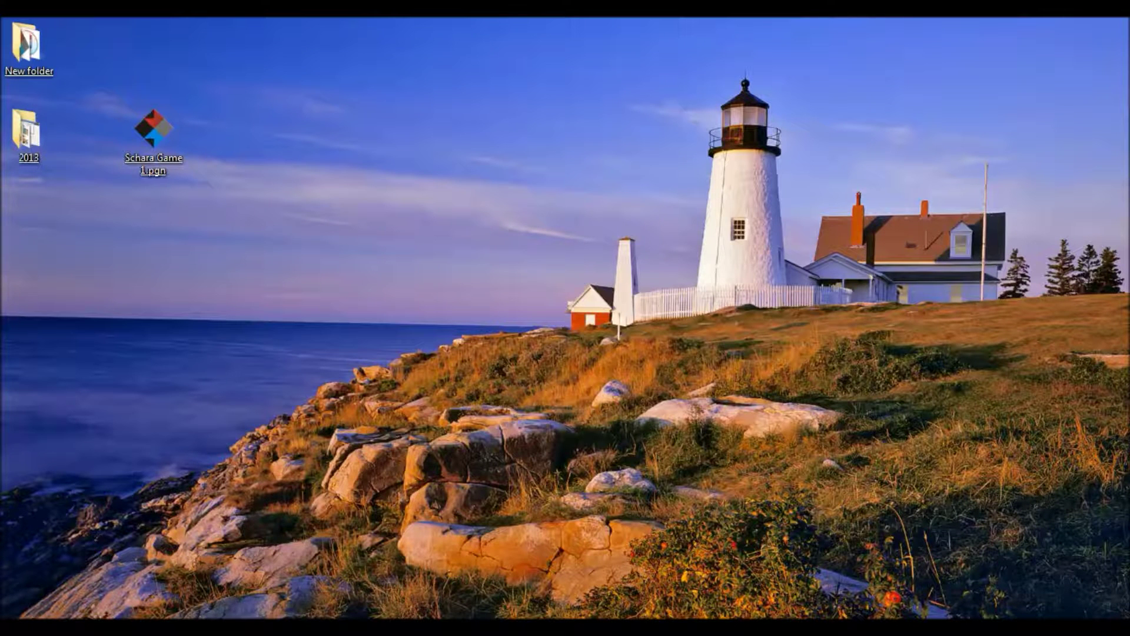
Switch to iTunes and select Chess Opening Trainer in the File Sharing section of the iPad's app settings.
left_click(371, 509)
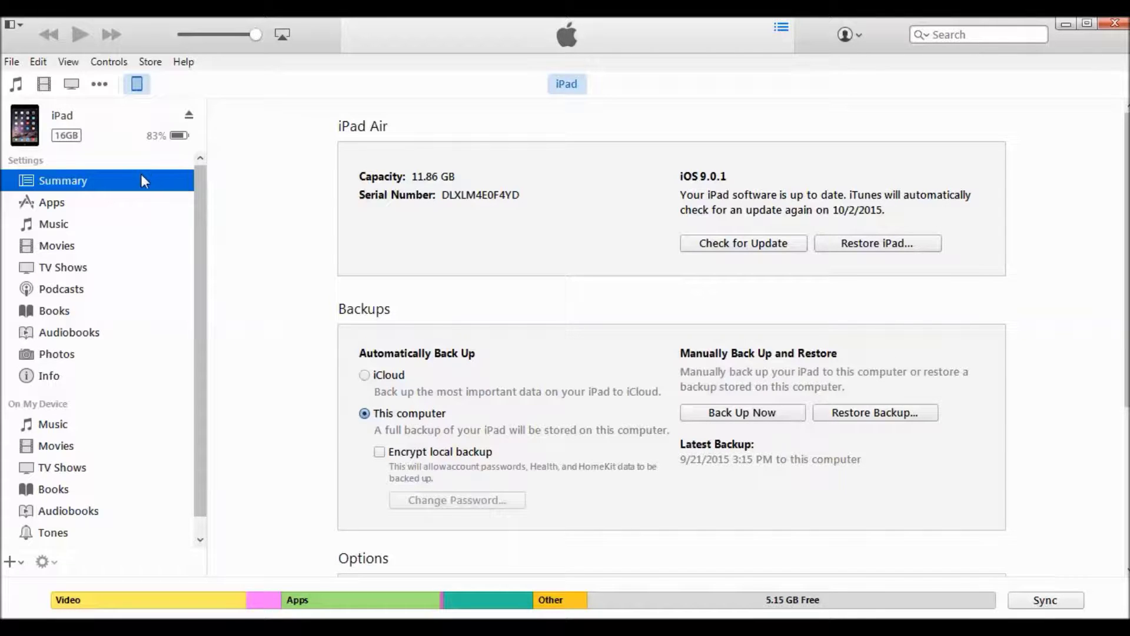
left_click(59, 207)
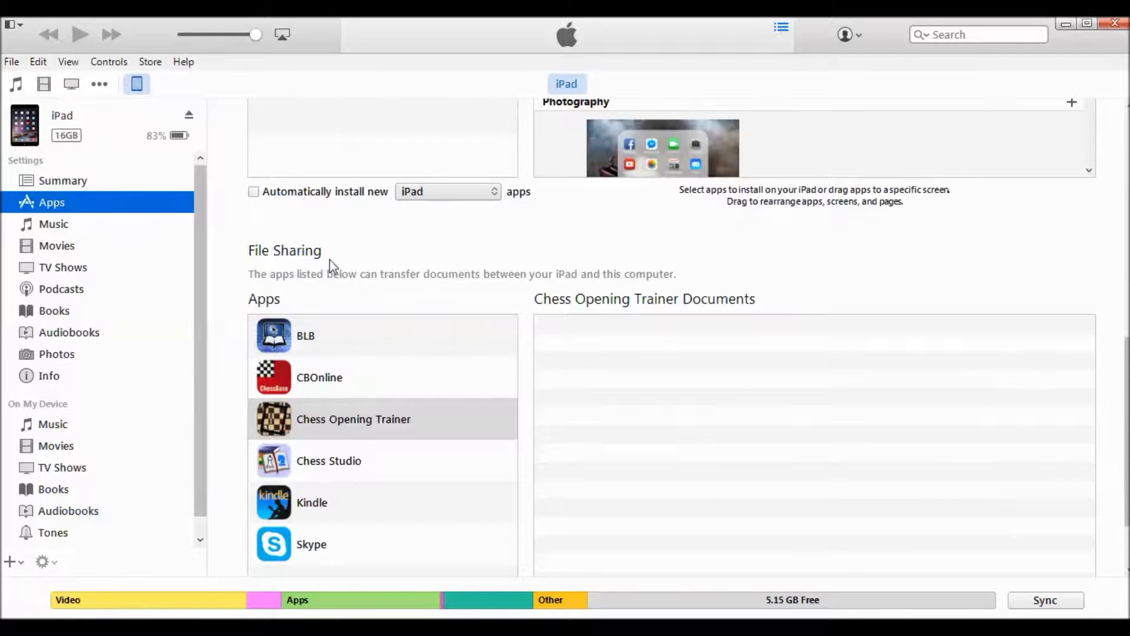
scroll(1038, 291, "up", 10)
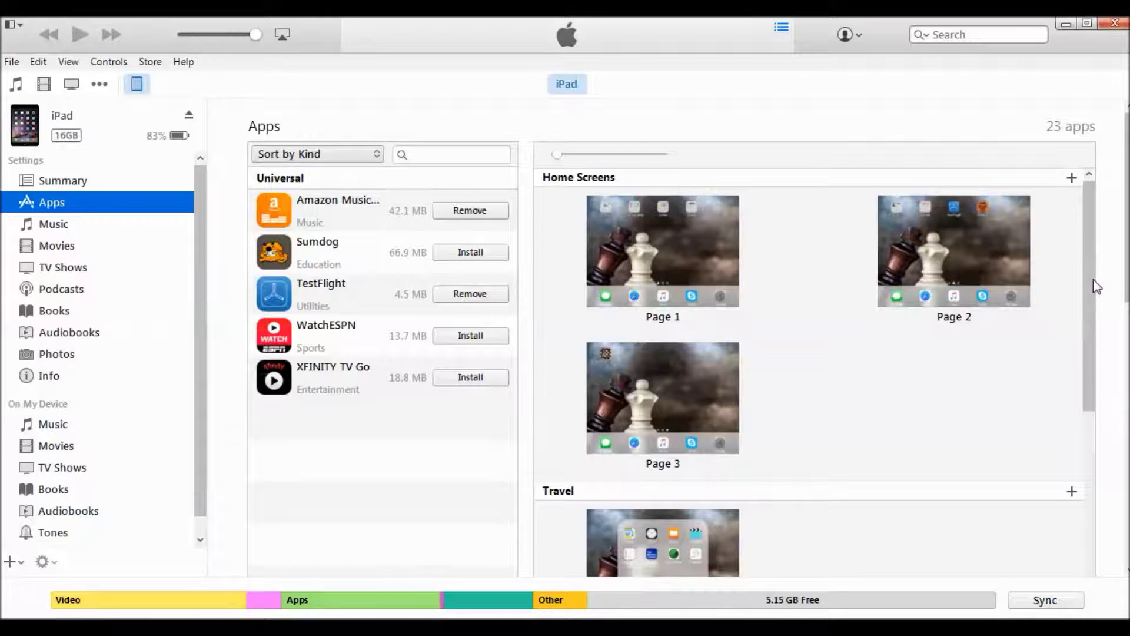
left_click_drag(1095, 295, 1094, 236)
left_click_drag(1127, 159, 1113, 383)
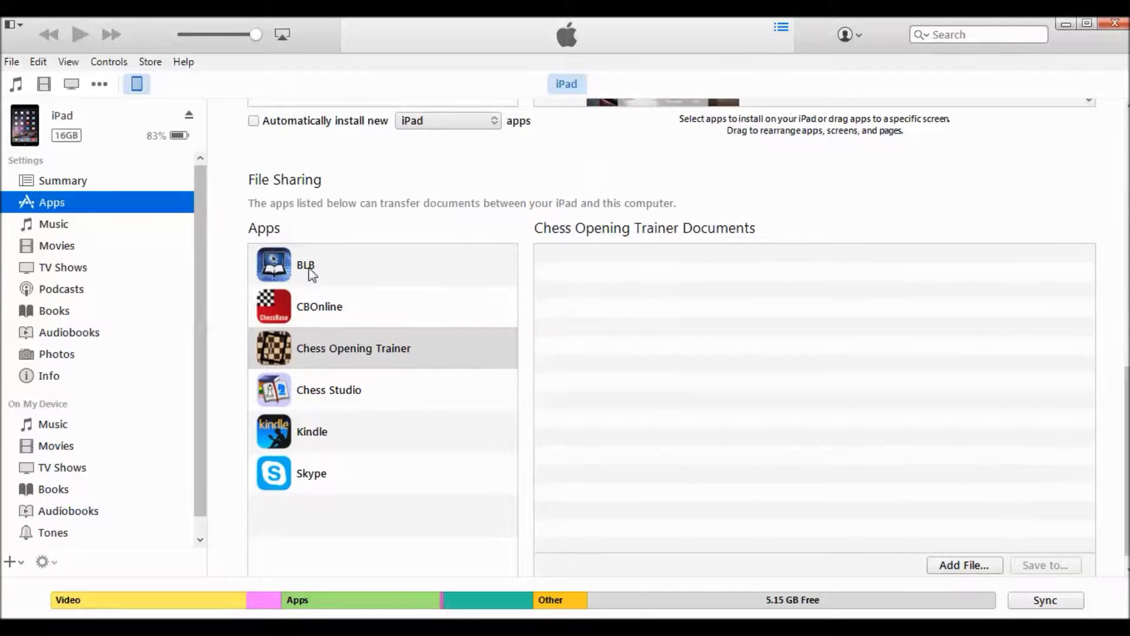
left_click(313, 348)
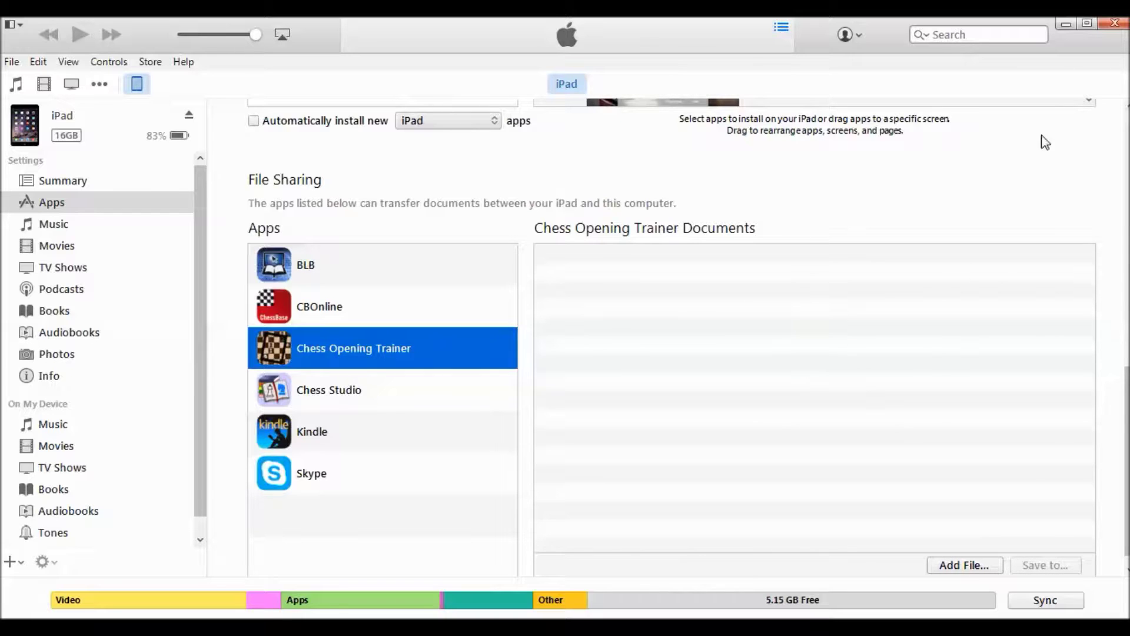
Add the file "schara game 12345" from the Documents library to the Chess Opening Trainer documents on the iPad.
left_click(1064, 24)
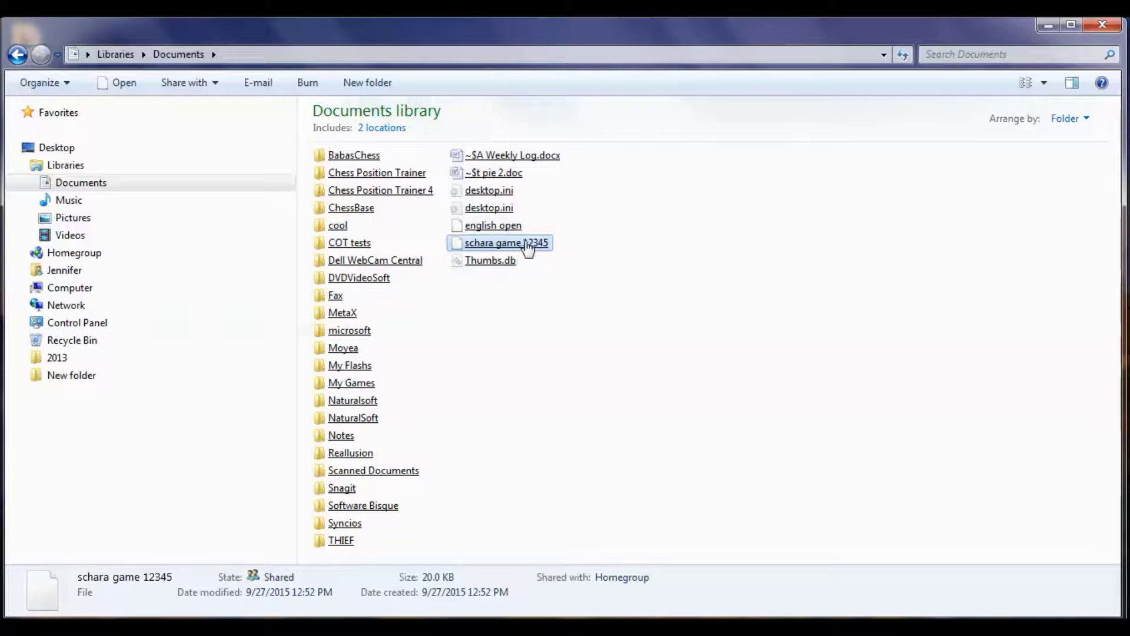
left_click_drag(529, 249, 595, 362)
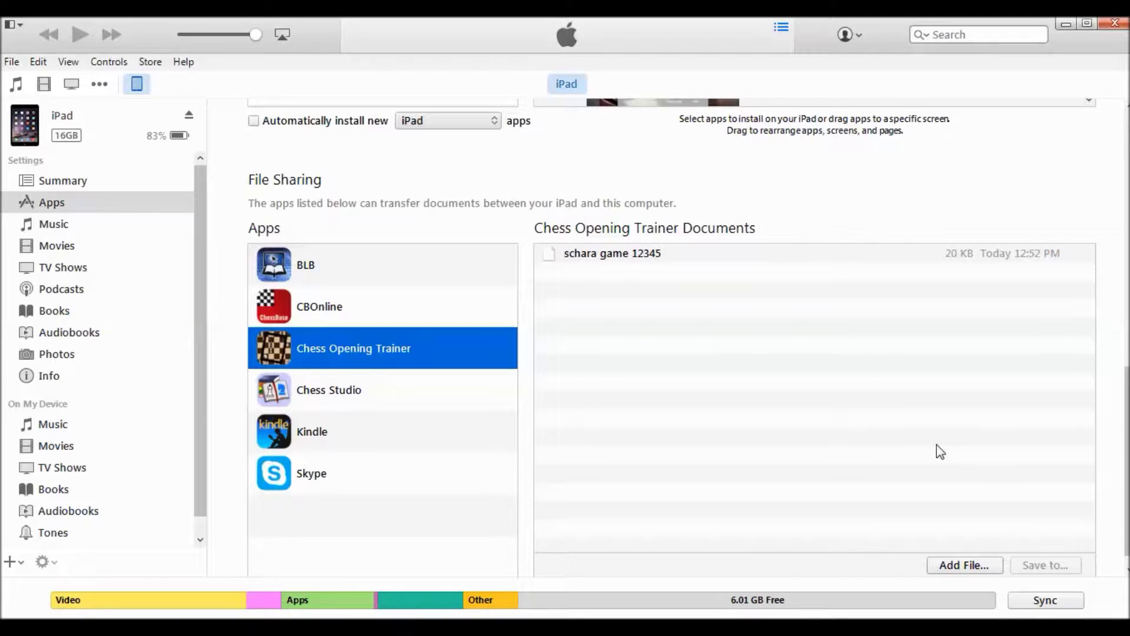
left_click(1031, 627)
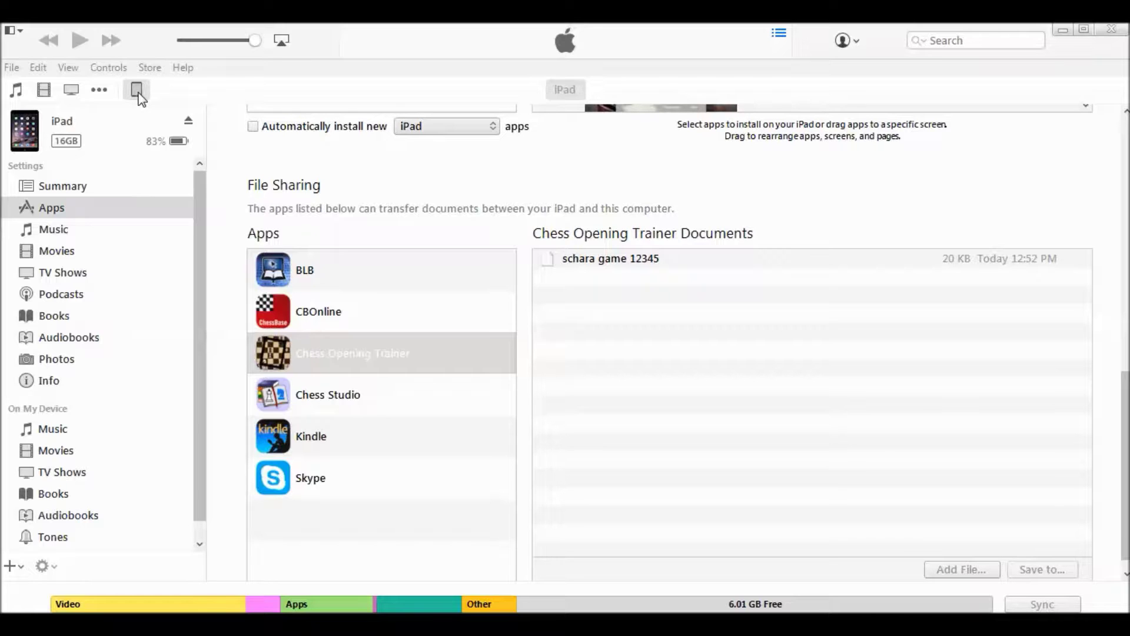
Review the iPad's summary and the Chess Opening Trainer documents under the File Sharing section of its apps.
left_click(63, 187)
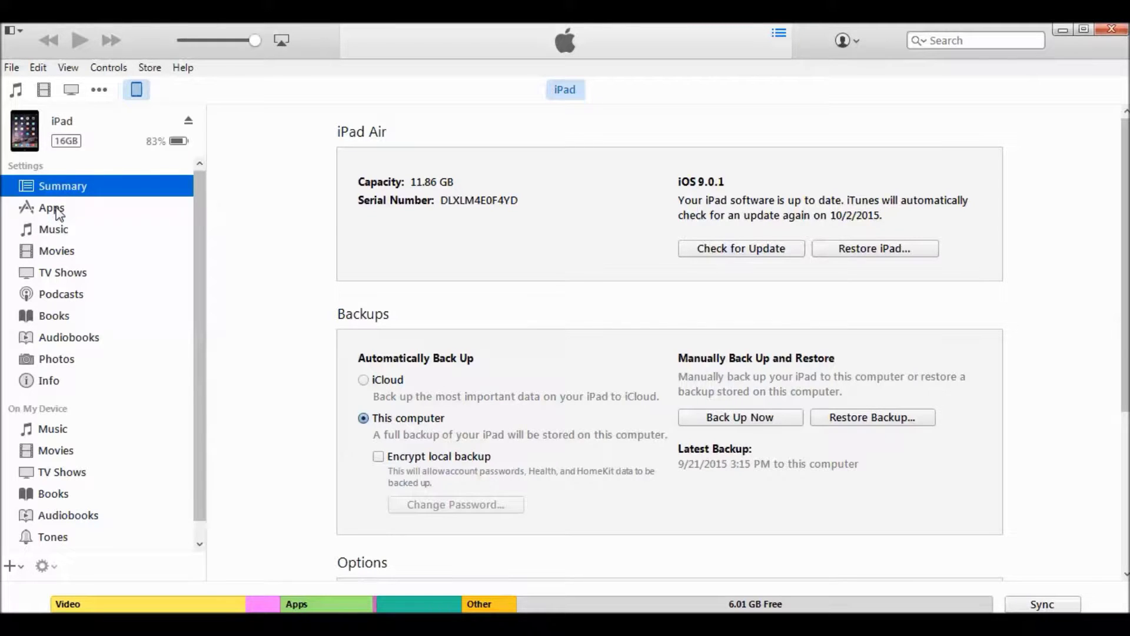
left_click(59, 211)
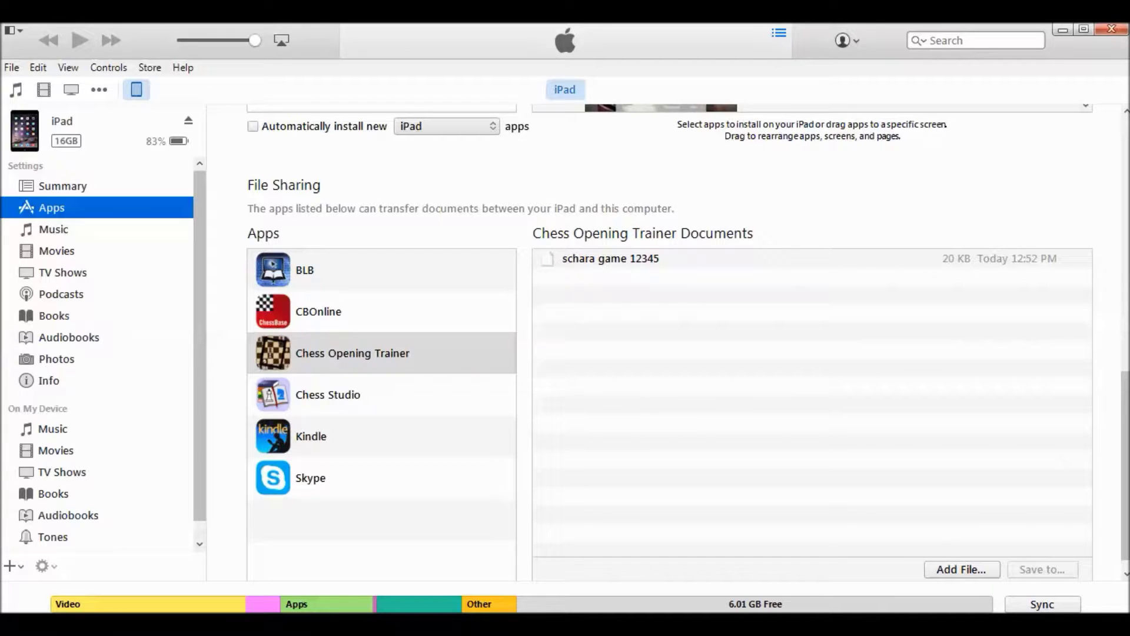
left_click(1051, 559)
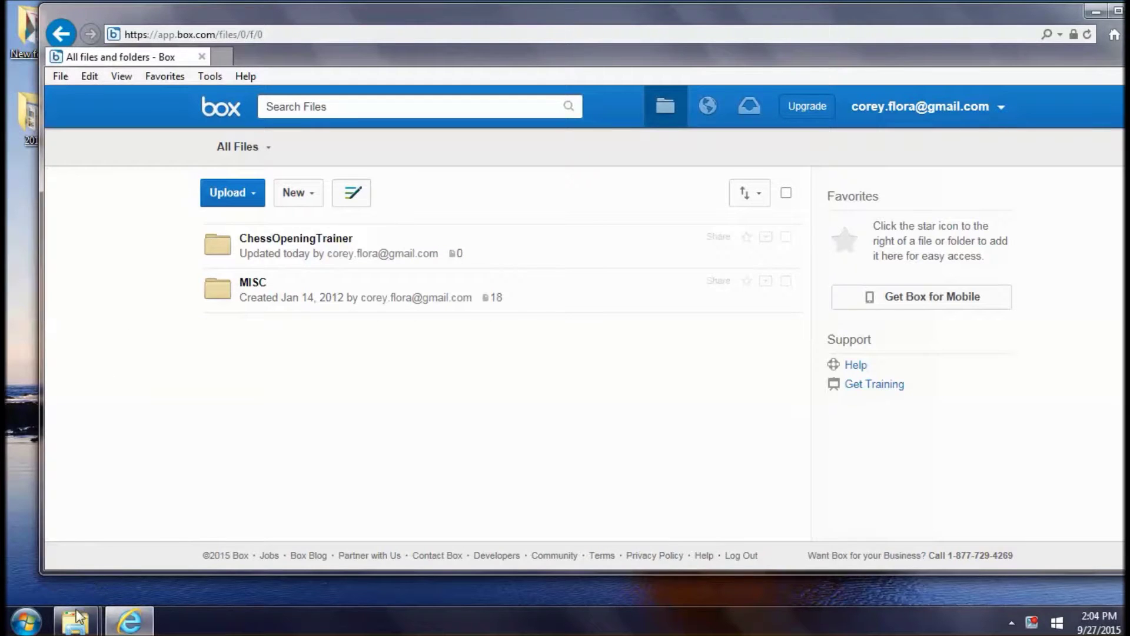
Try to upload the file "Vienna game1" from the Documents library to the ChessOpeningTrainer folder in Box.
mouse_move(77, 617)
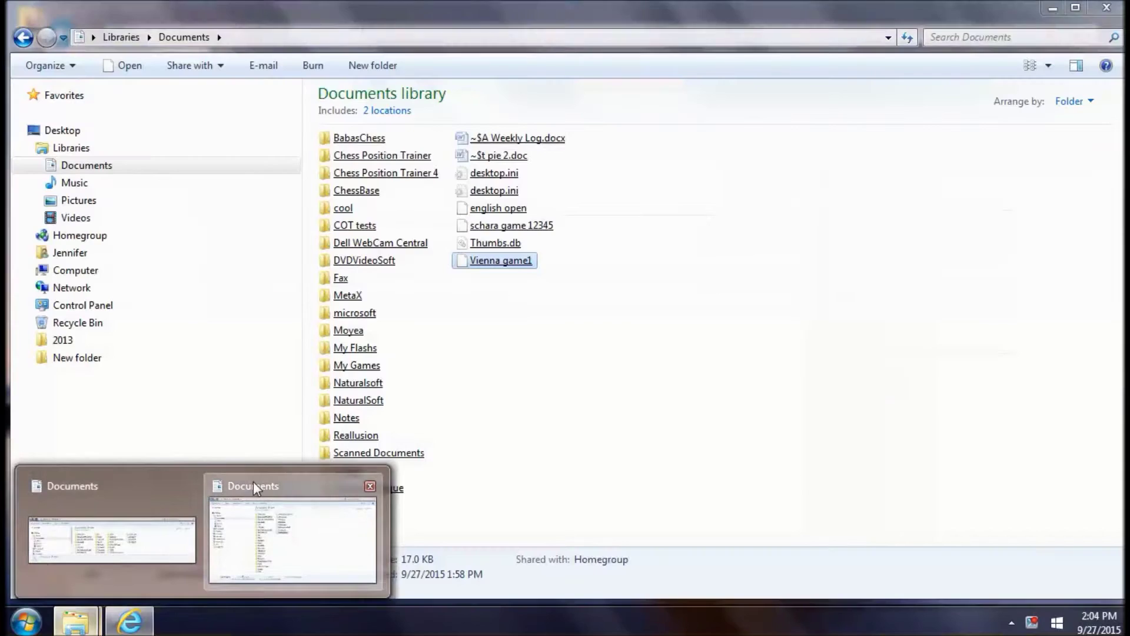
left_click(253, 481)
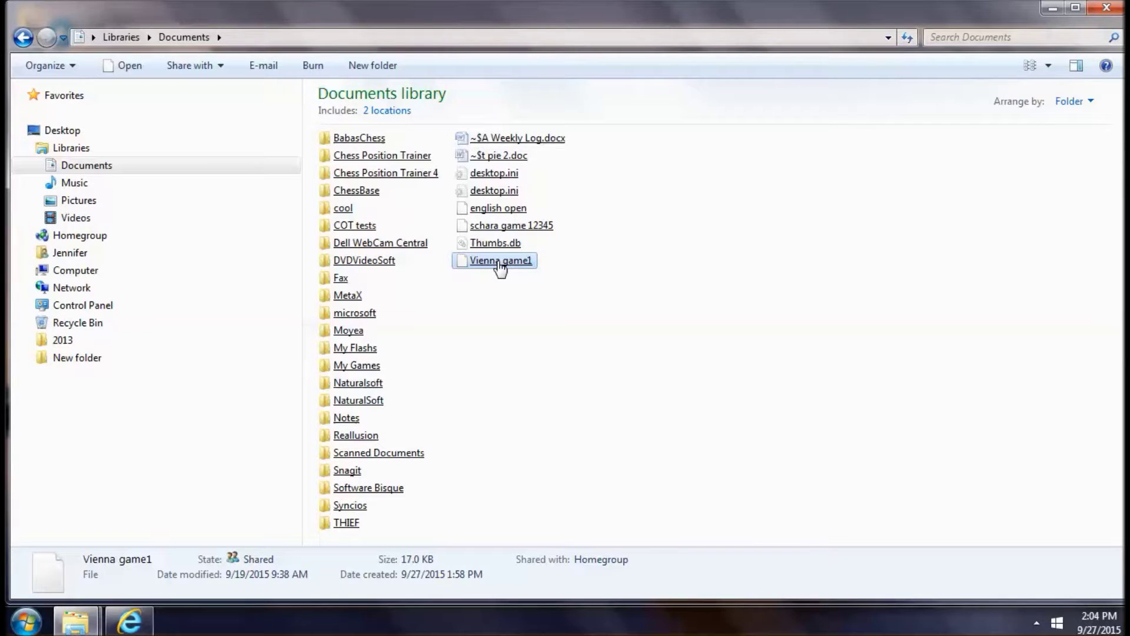
left_click_drag(500, 266, 243, 252)
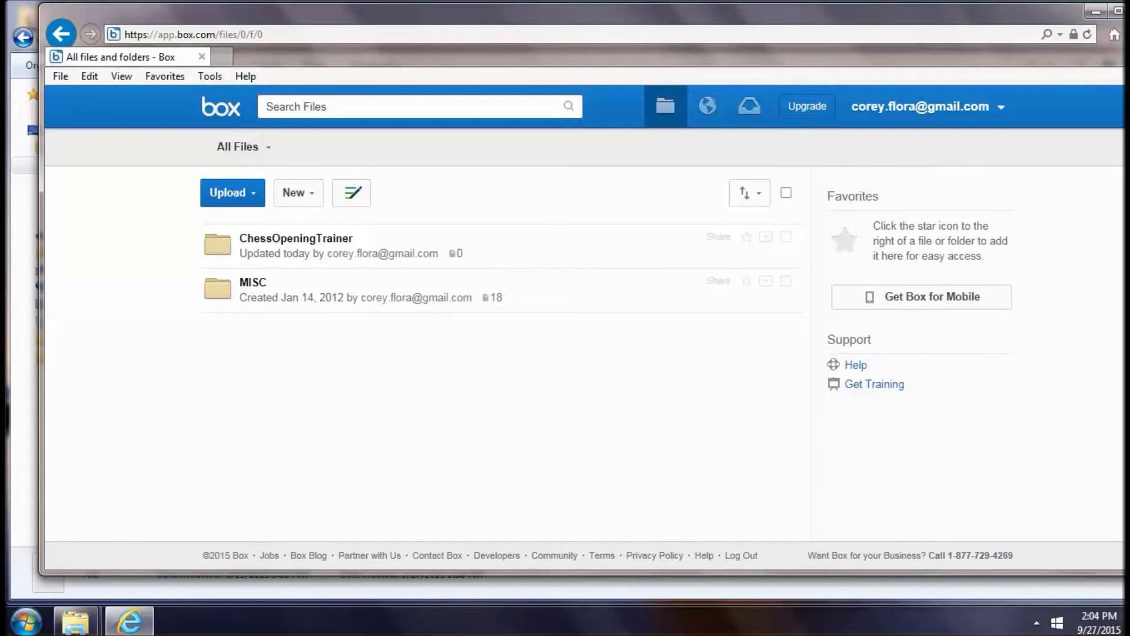
left_click(1037, 623)
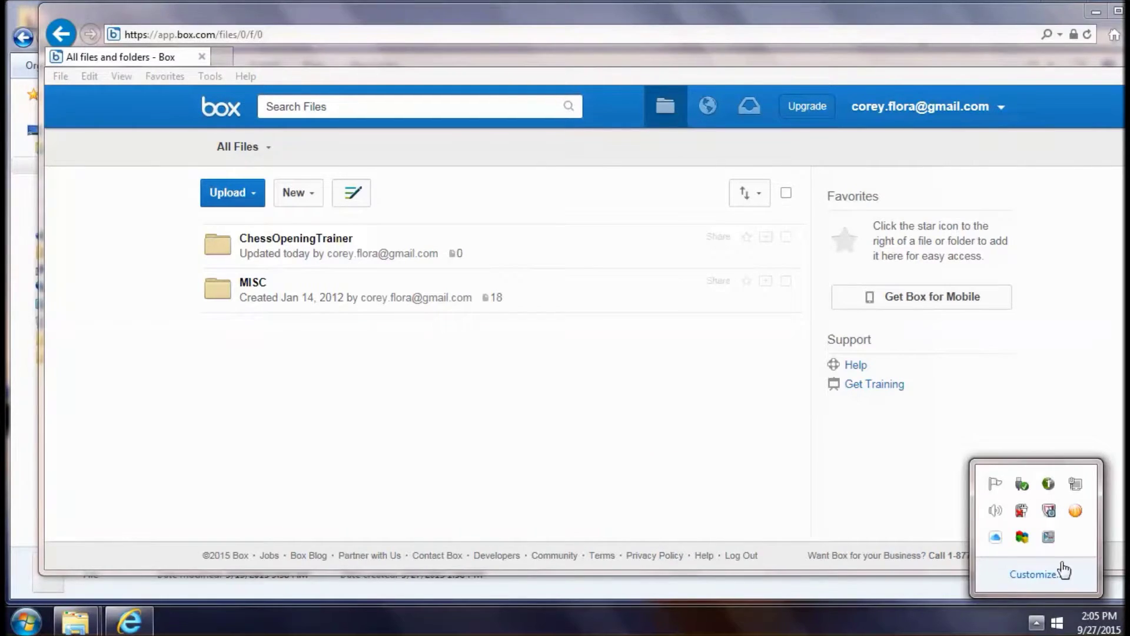